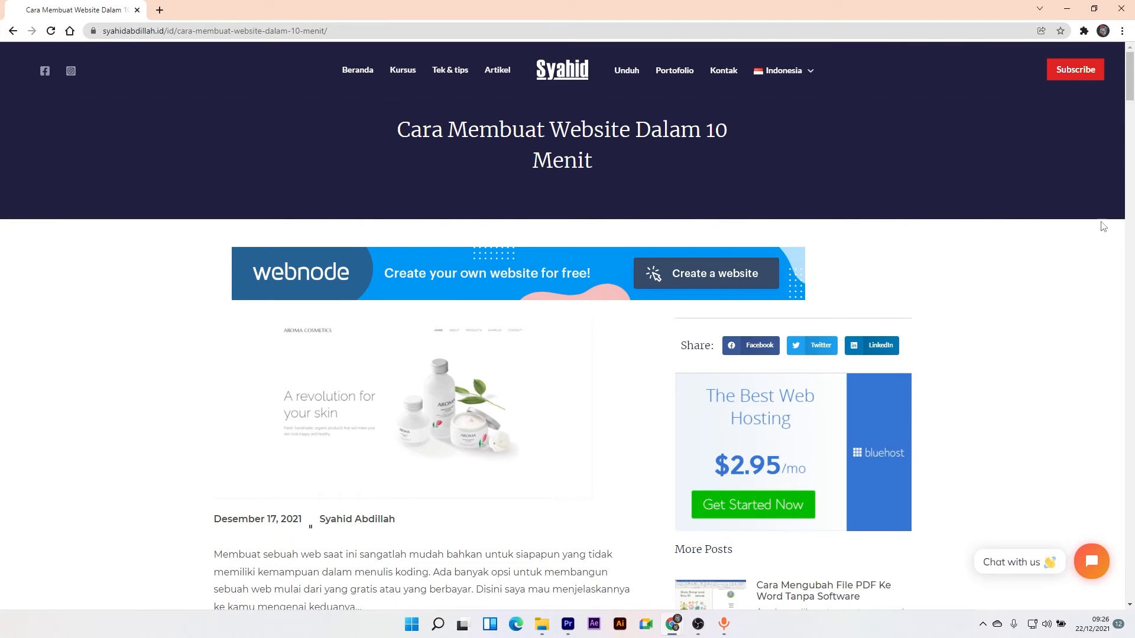
# - Read down the article, highlighting passages in the first, third and fourth reasons
pyautogui.moveTo(1128, 95); pyautogui.dragTo(1122, 137)
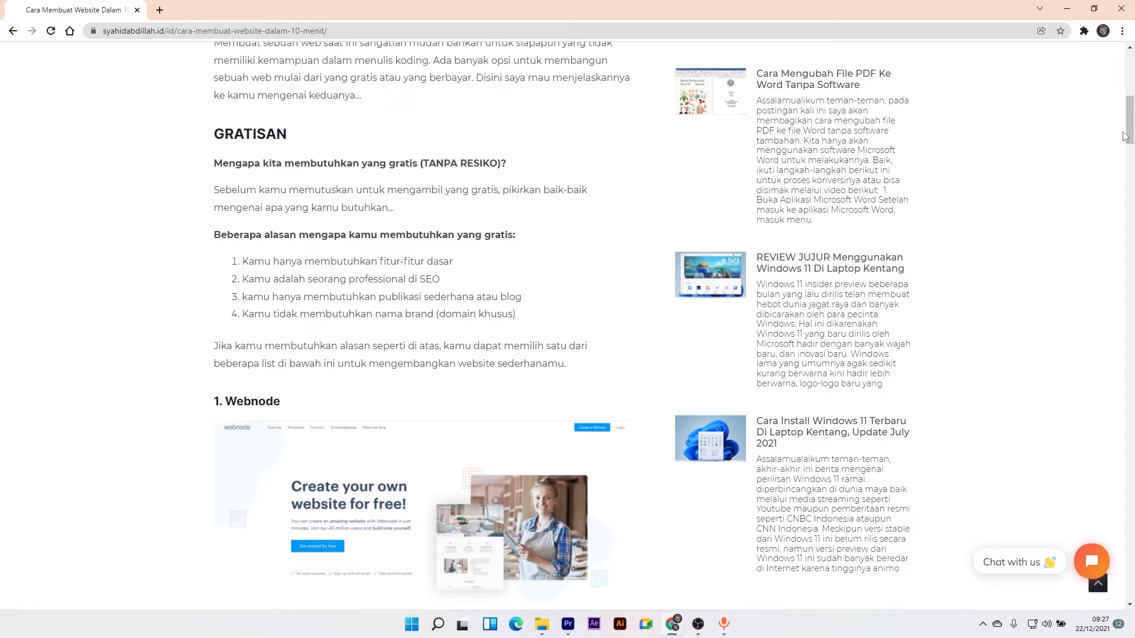
pyautogui.moveTo(1133, 119); pyautogui.dragTo(1133, 109)
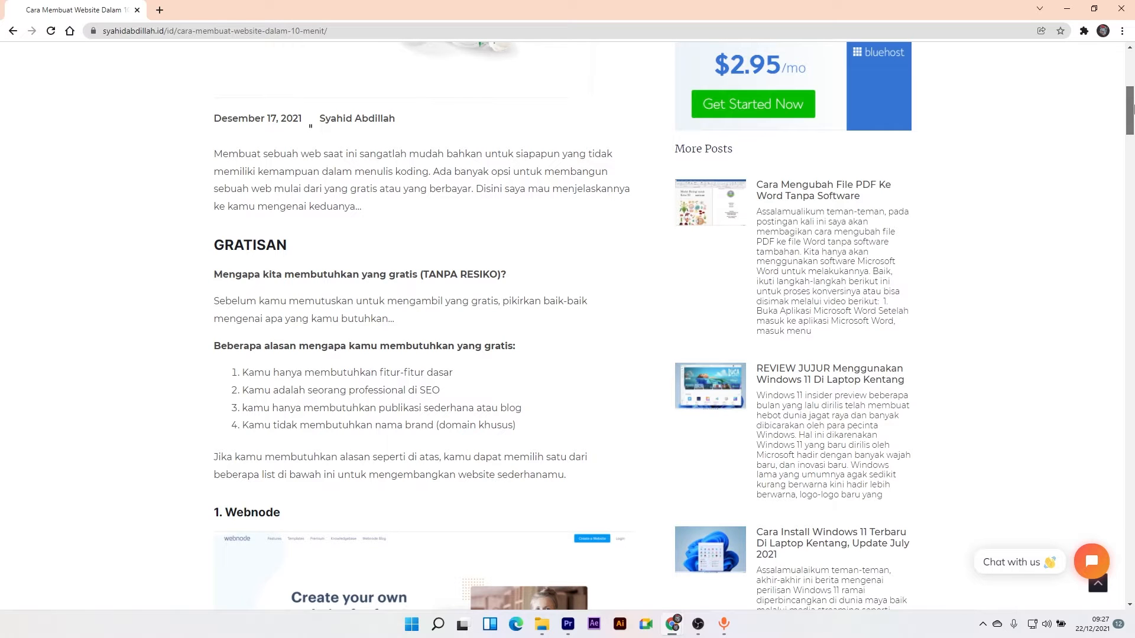
pyautogui.moveTo(1133, 108); pyautogui.dragTo(1133, 131)
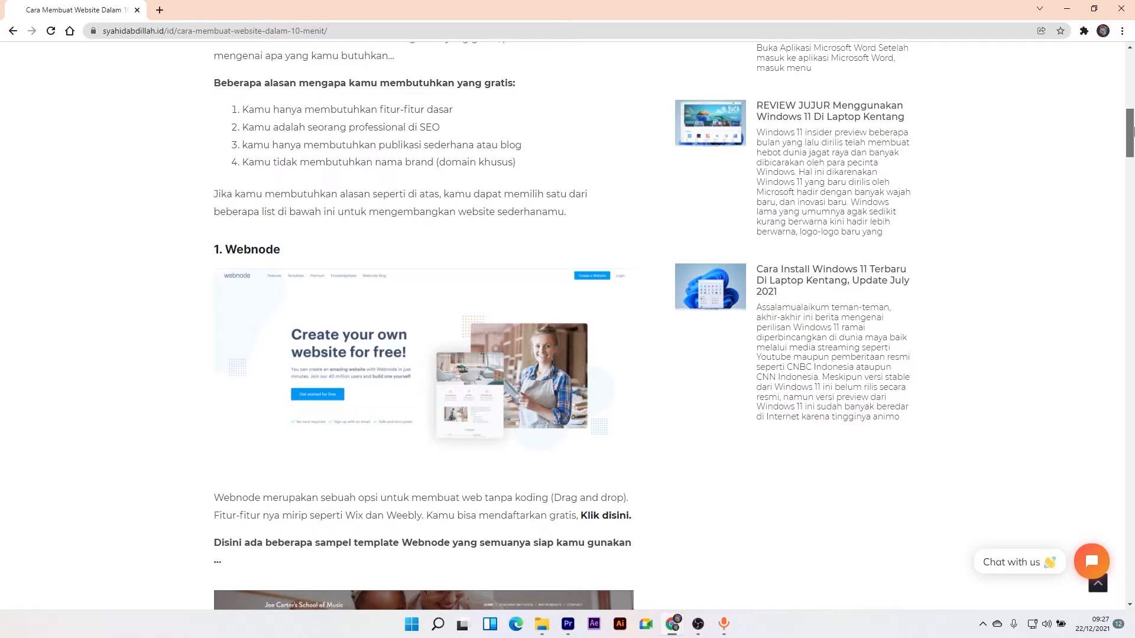
pyautogui.moveTo(1133, 131); pyautogui.dragTo(1133, 130)
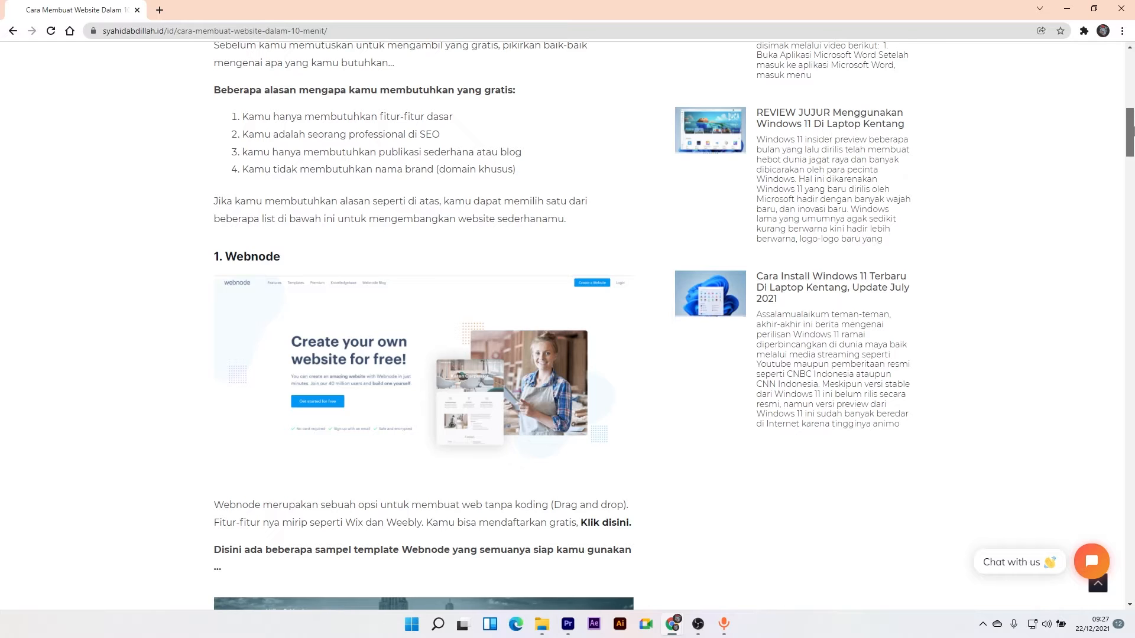
pyautogui.moveTo(1133, 131); pyautogui.dragTo(1133, 117)
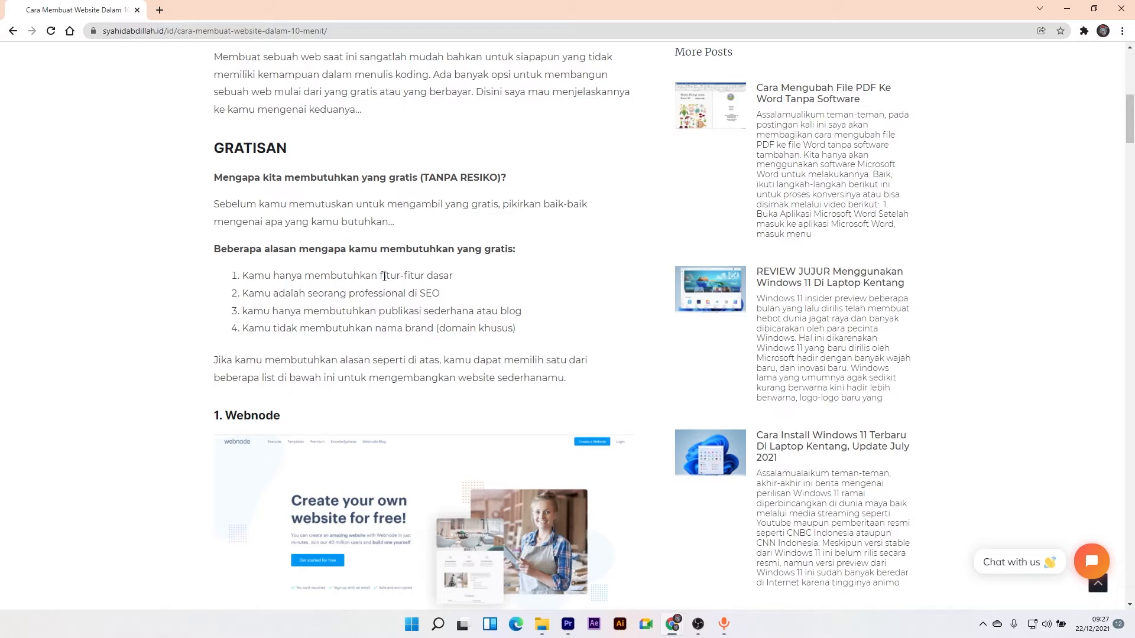
pyautogui.moveTo(378, 276); pyautogui.dragTo(455, 266)
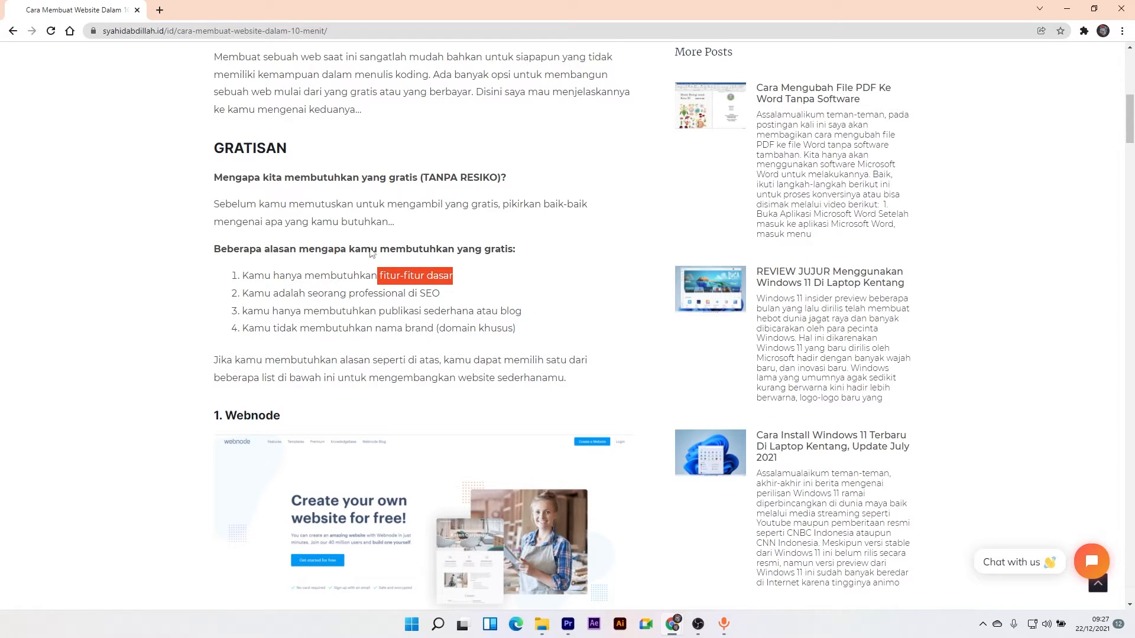
pyautogui.click(418, 293)
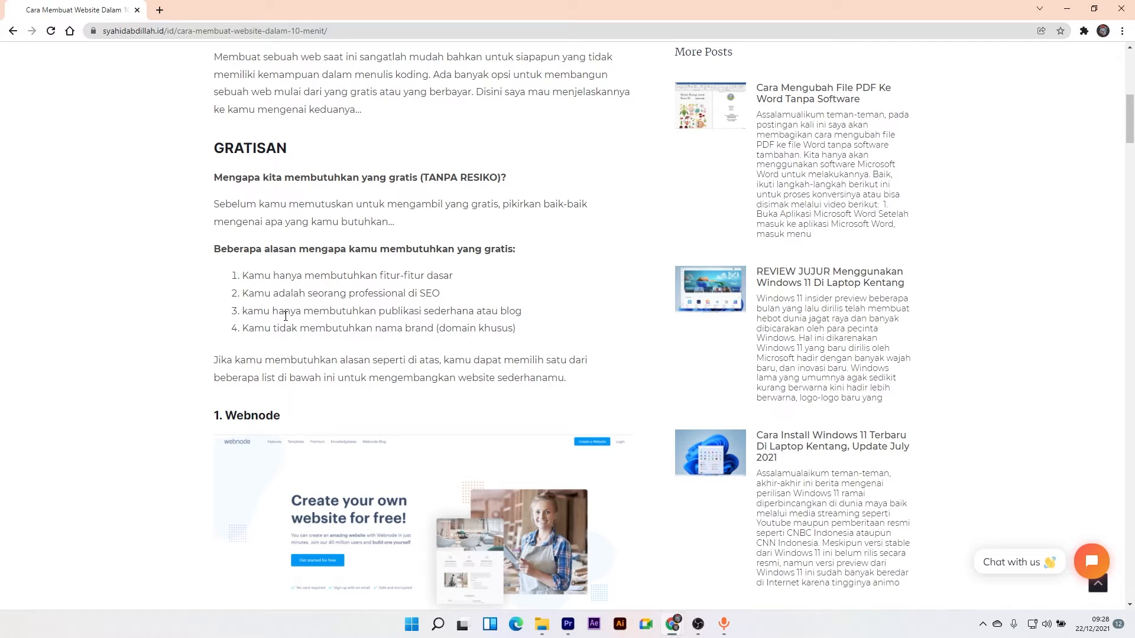
pyautogui.moveTo(285, 312); pyautogui.dragTo(464, 312)
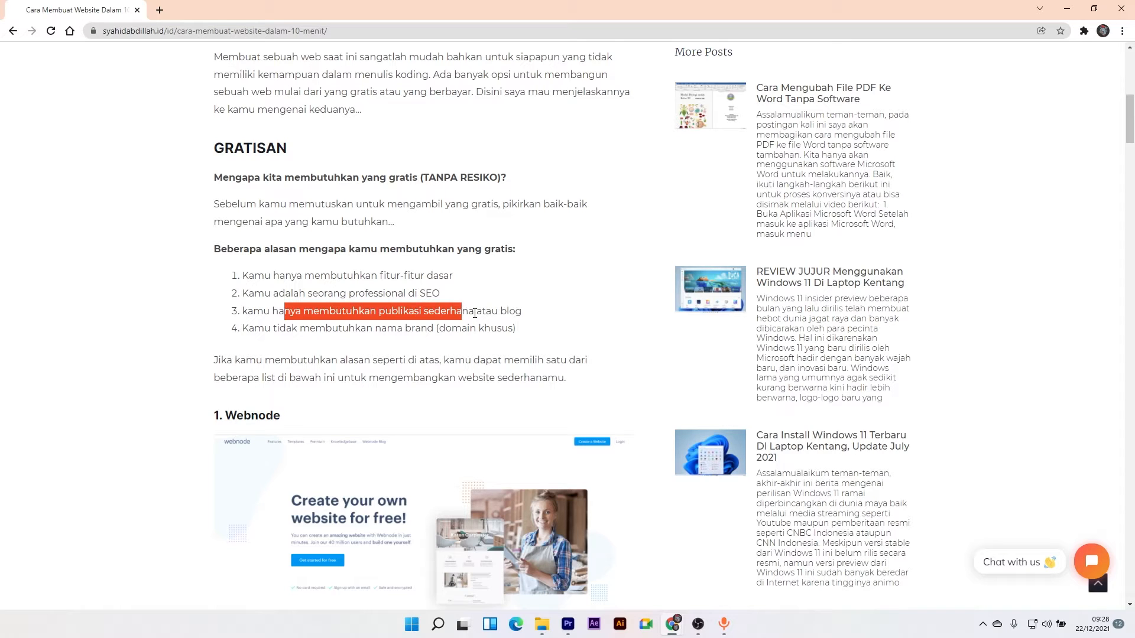
pyautogui.click(376, 328)
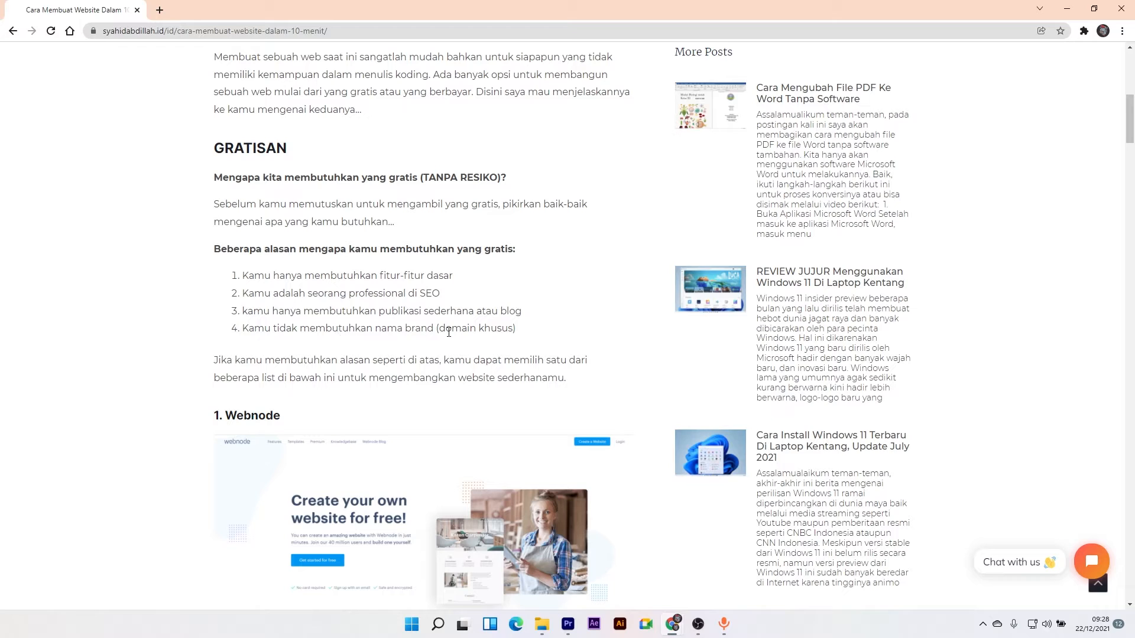
pyautogui.moveTo(516, 329); pyautogui.dragTo(273, 338)
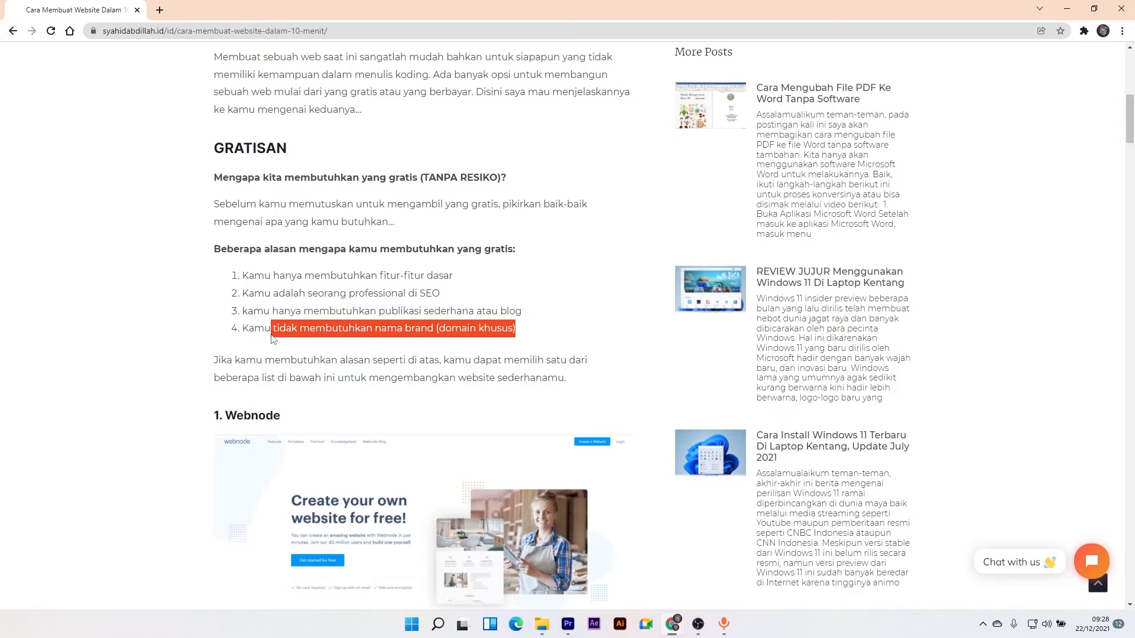
pyautogui.click(322, 394)
# - Cycle through all sample template slides, then bring up the Klik disini link's options
pyautogui.scroll(-5, 592, 301)
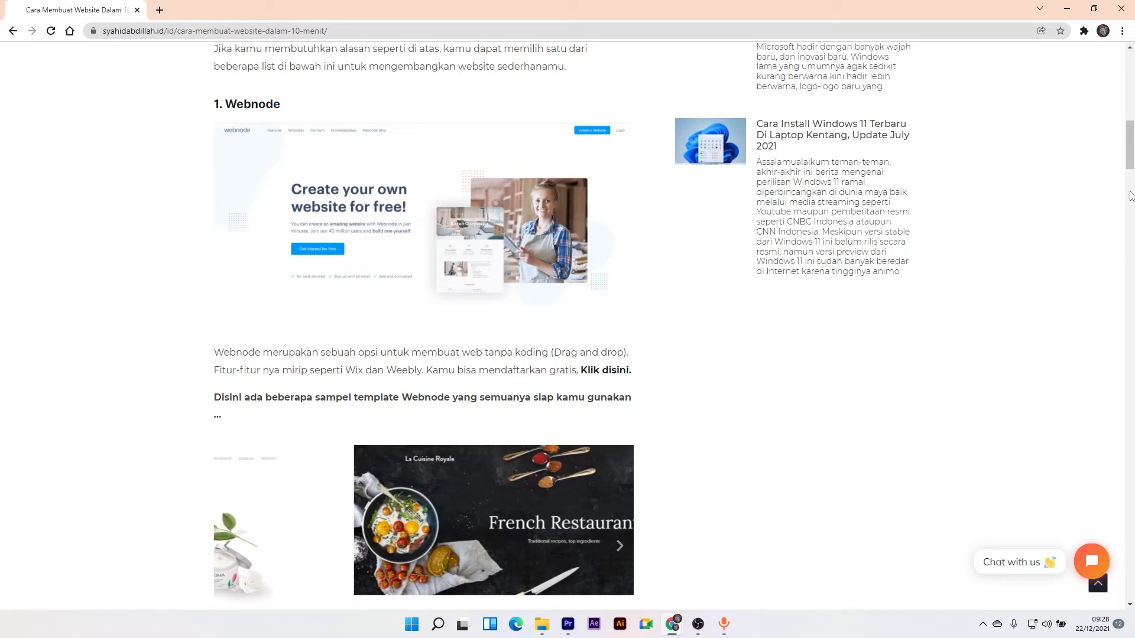
pyautogui.moveTo(1130, 166); pyautogui.dragTo(1130, 184)
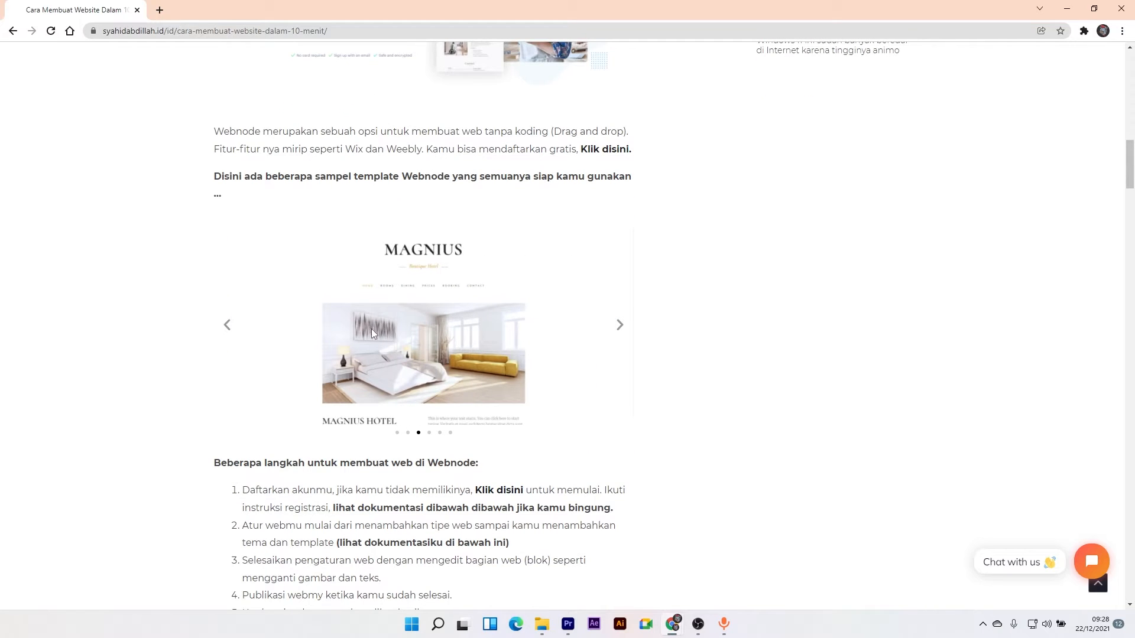
pyautogui.click(619, 335)
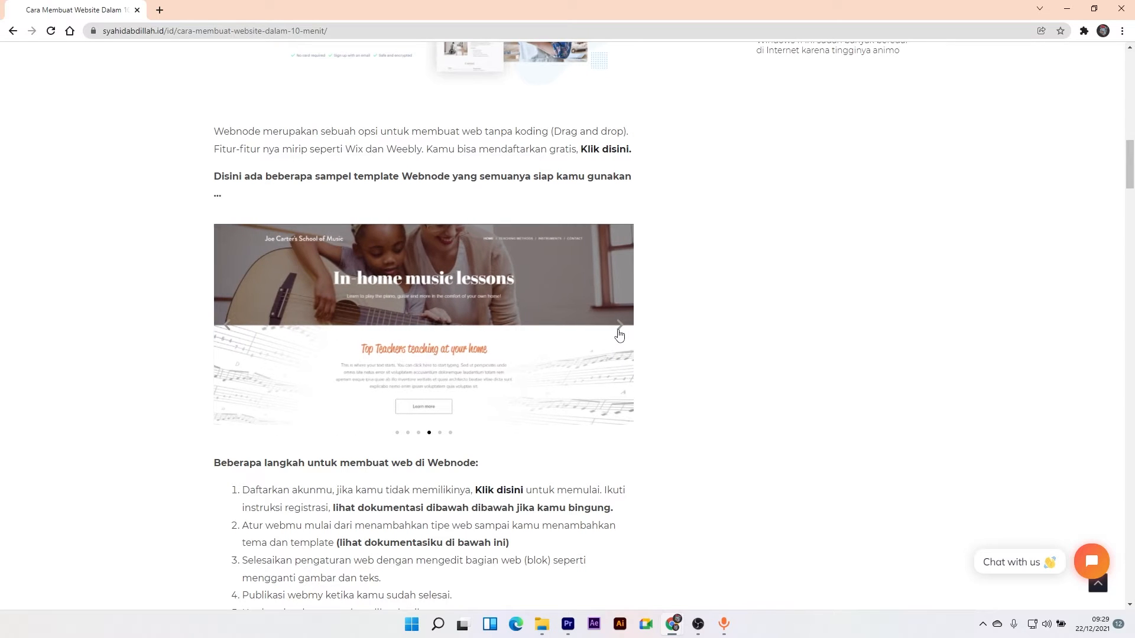
pyautogui.click(619, 335)
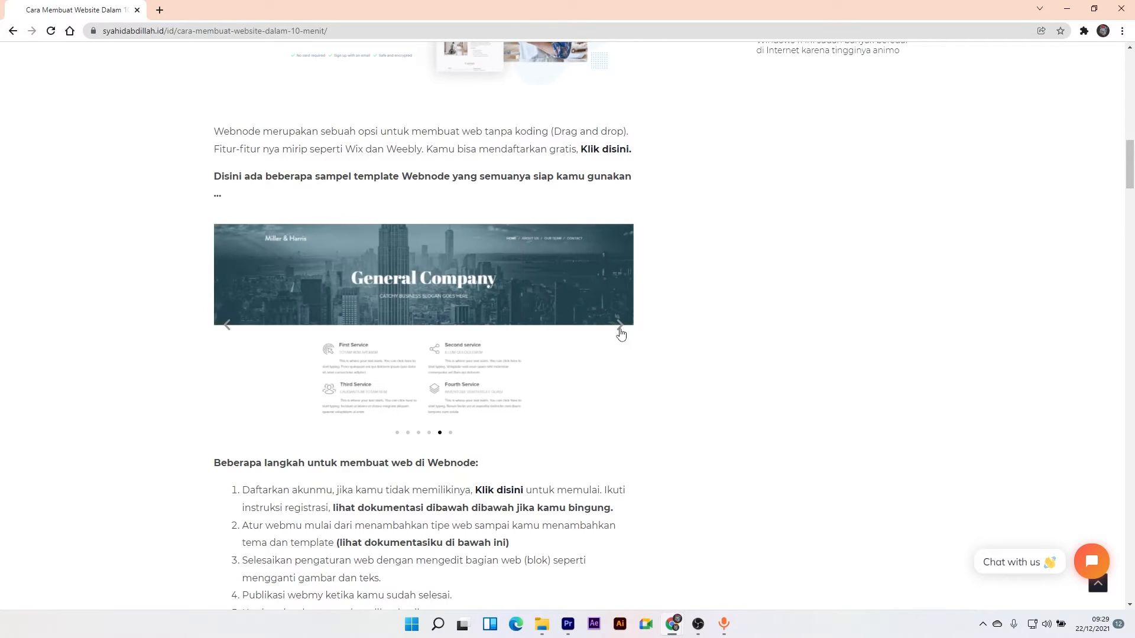
pyautogui.click(619, 335)
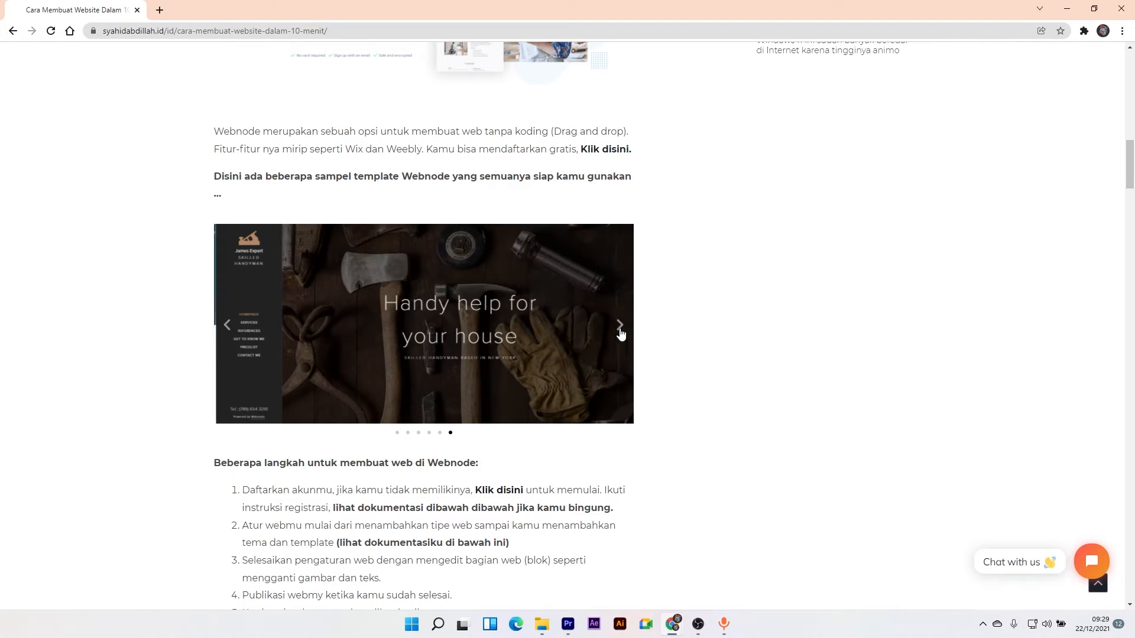
pyautogui.click(620, 334)
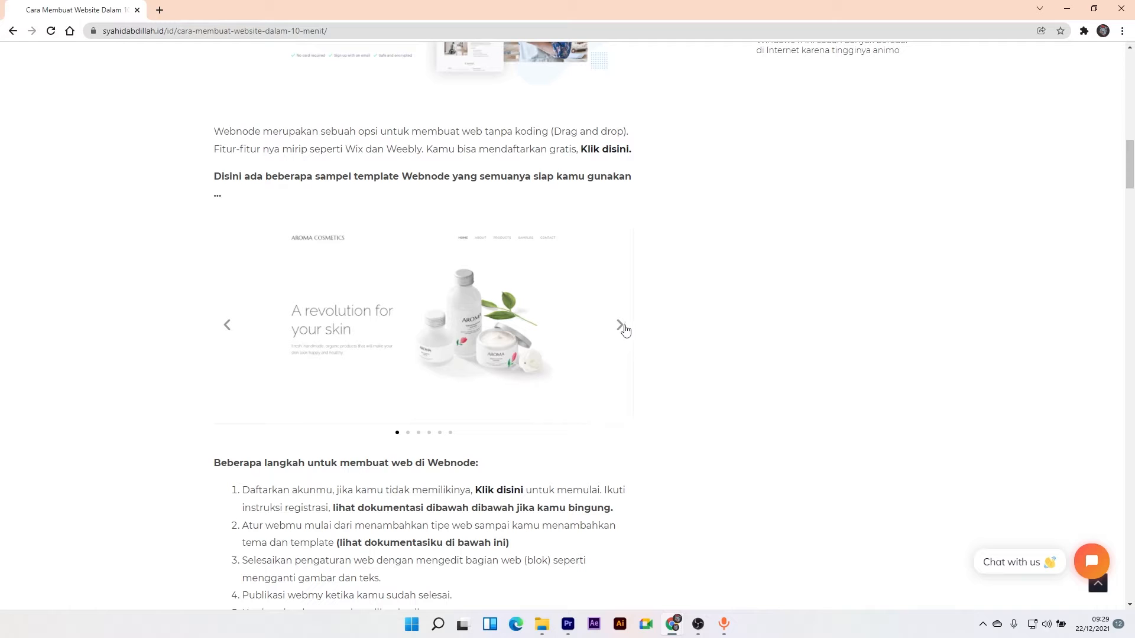
pyautogui.moveTo(1130, 165); pyautogui.dragTo(1131, 188)
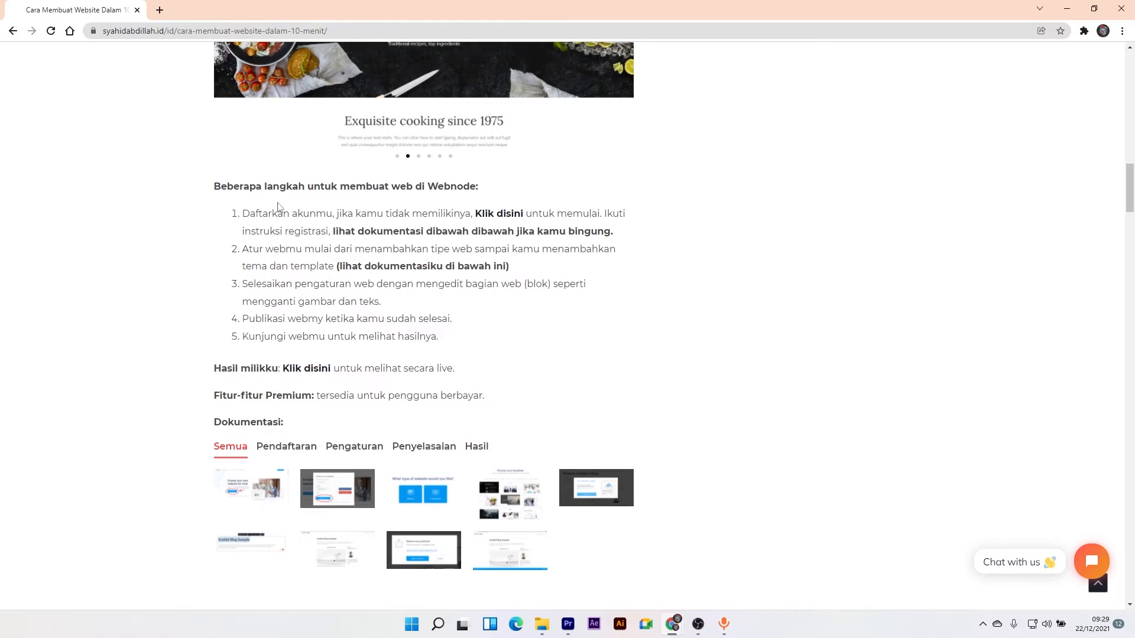
pyautogui.rightClick(295, 375)
# - View the Syahid Blog Sample site in a new tab, then go back to the article
pyautogui.click(346, 381)
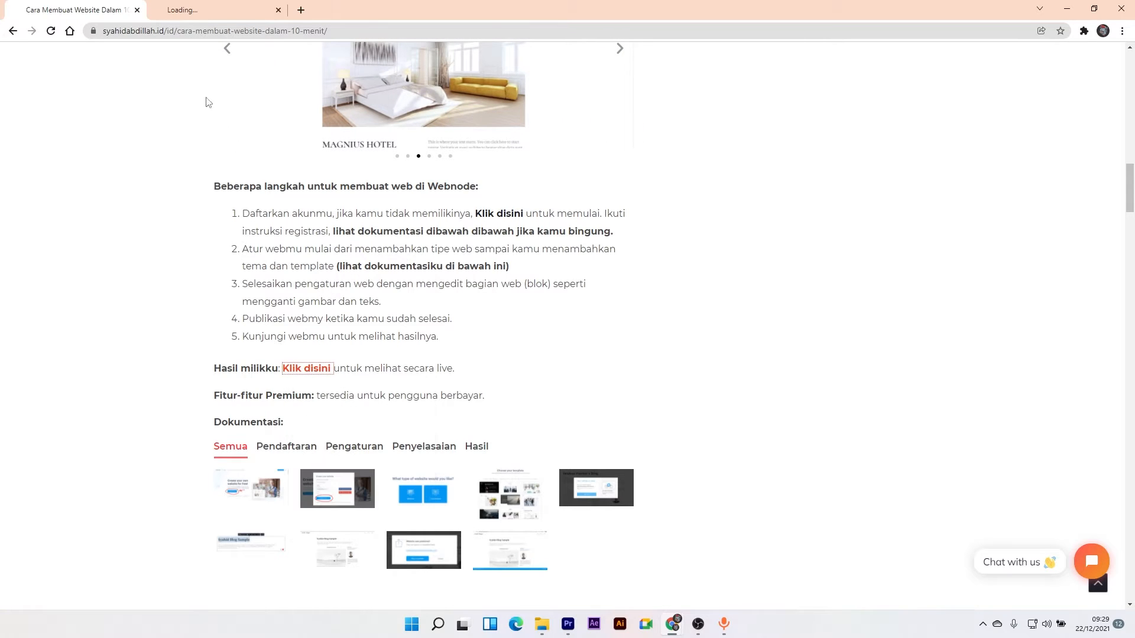
pyautogui.click(202, 8)
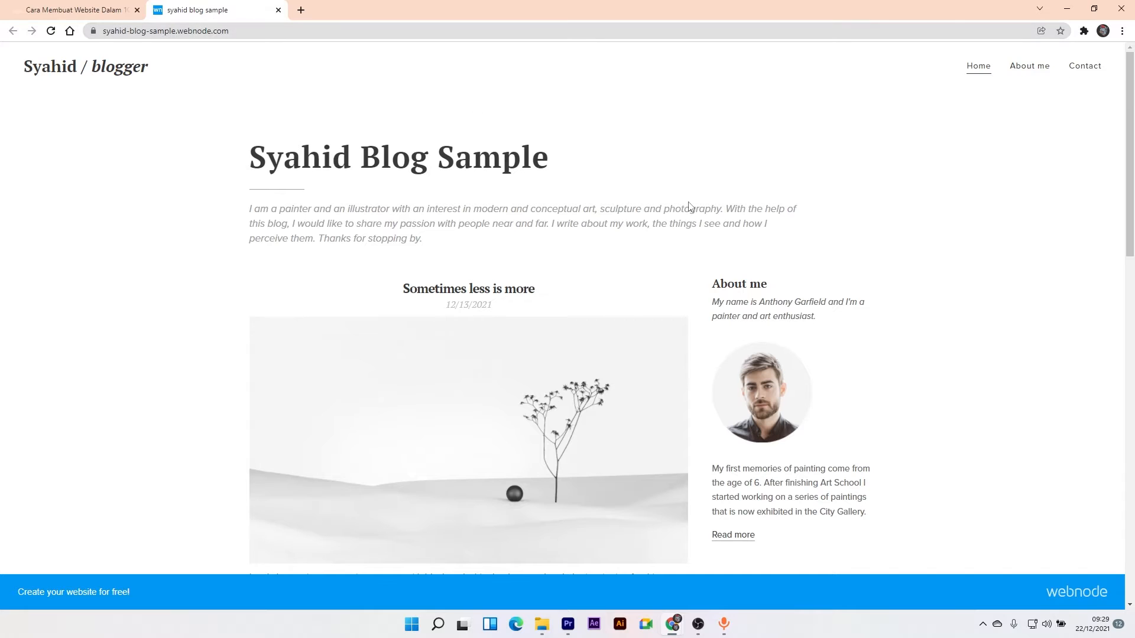
pyautogui.moveTo(1130, 87)
pyautogui.mouseDown()
pyautogui.moveTo(1129, 451)
pyautogui.moveTo(1126, 86)
pyautogui.moveTo(1114, 84)
pyautogui.mouseUp()
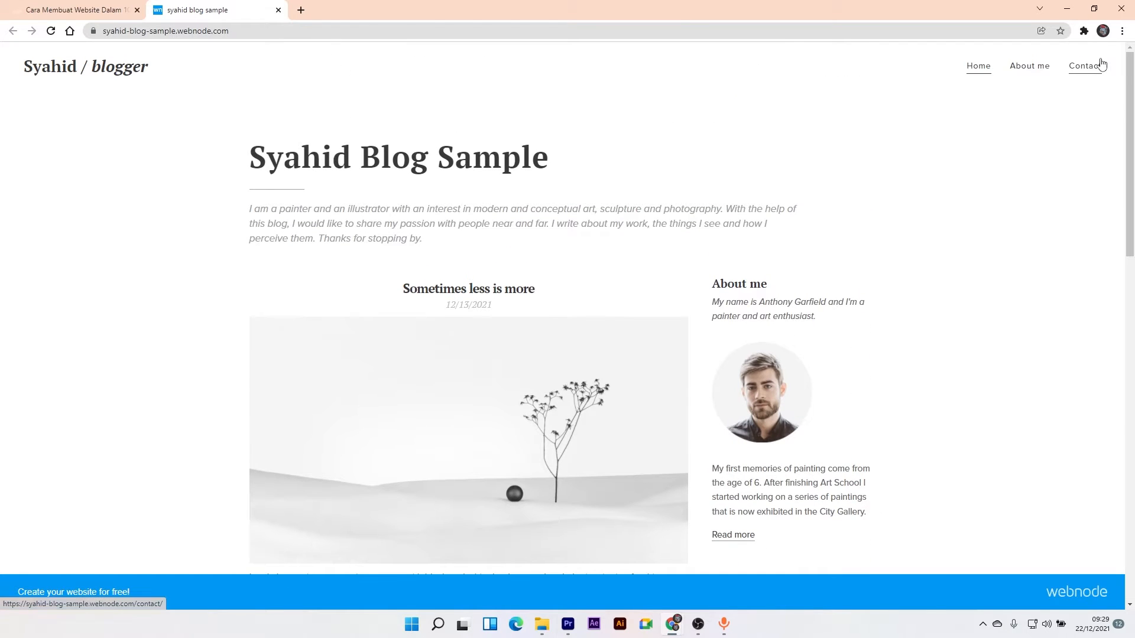
pyautogui.click(107, 10)
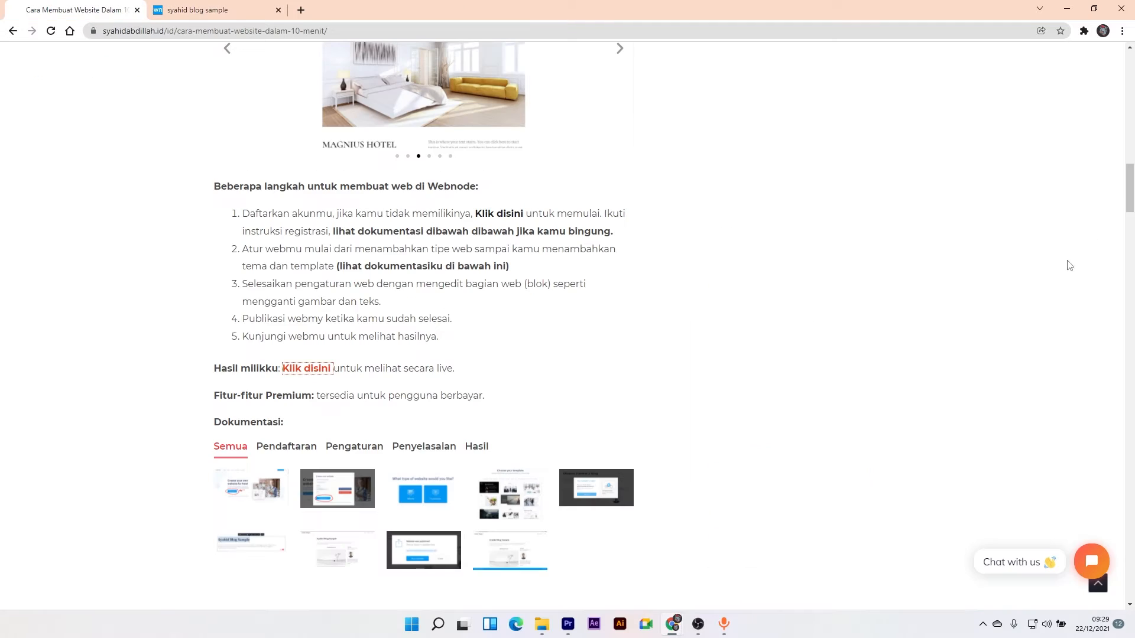
pyautogui.moveTo(1130, 194); pyautogui.dragTo(1132, 149)
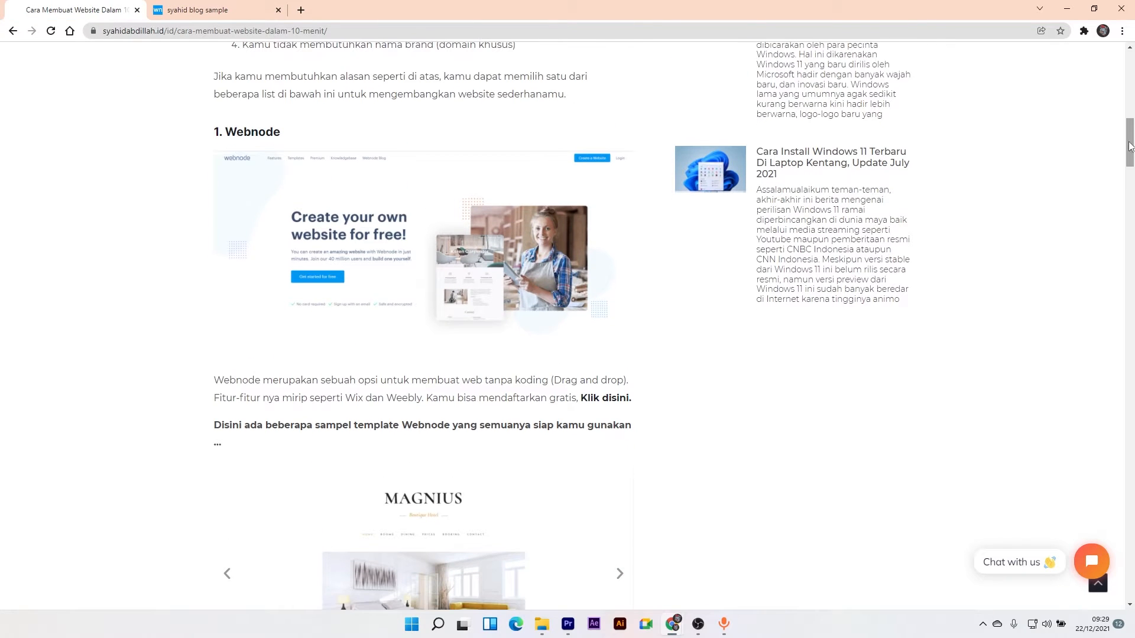
# - Go to Webnode, start a new website and name it 'syahid blog sampleku'
pyautogui.click(248, 139)
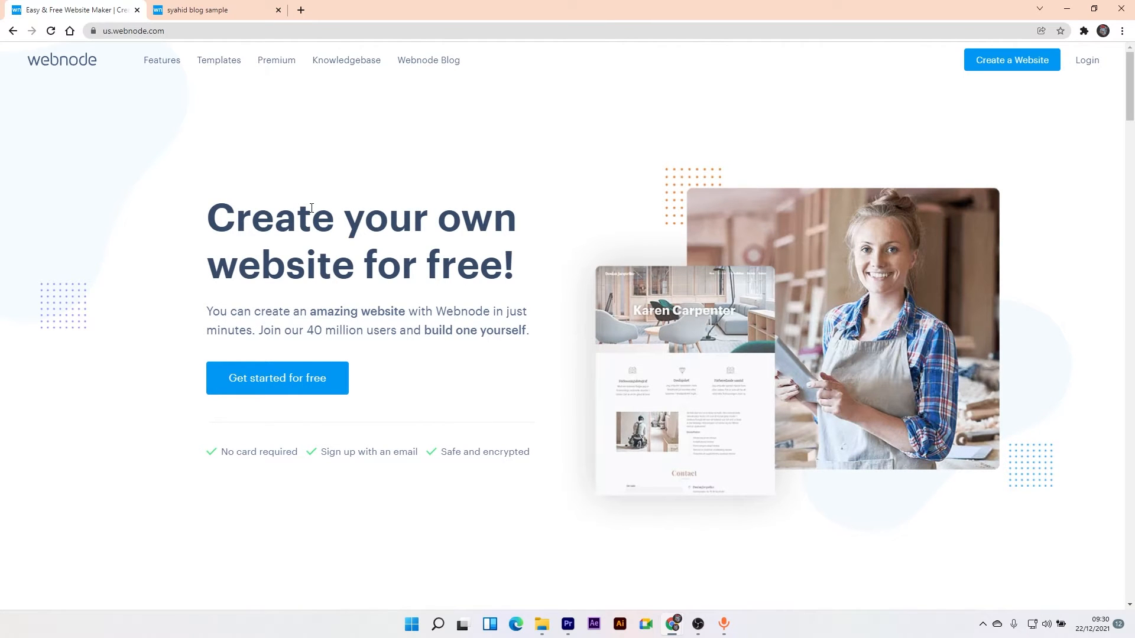
pyautogui.click(273, 378)
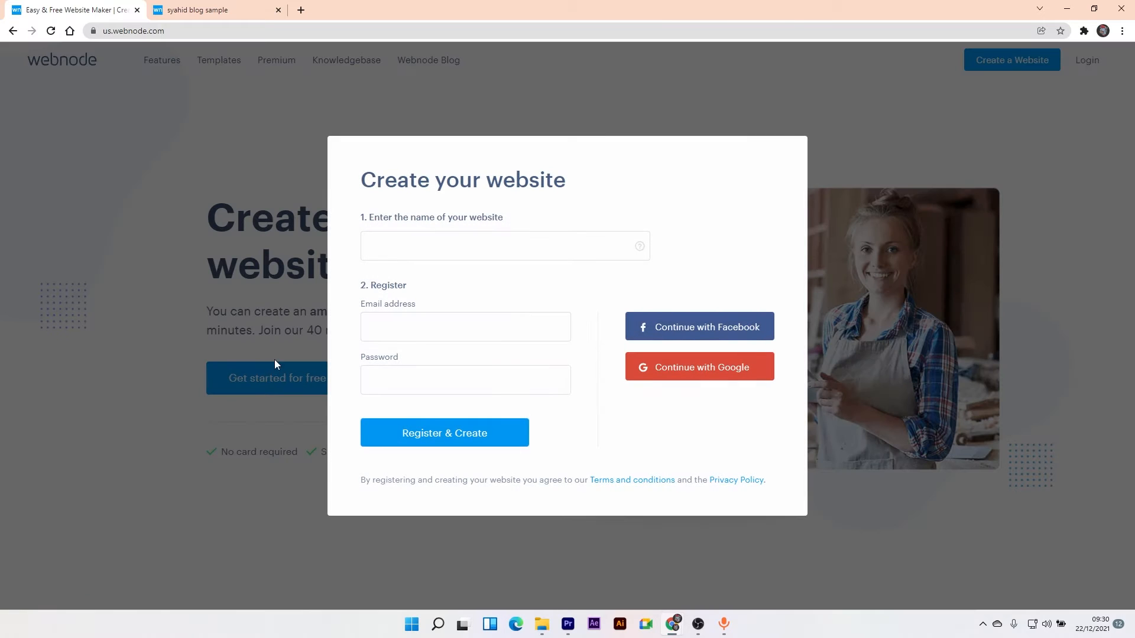
pyautogui.click(519, 252)
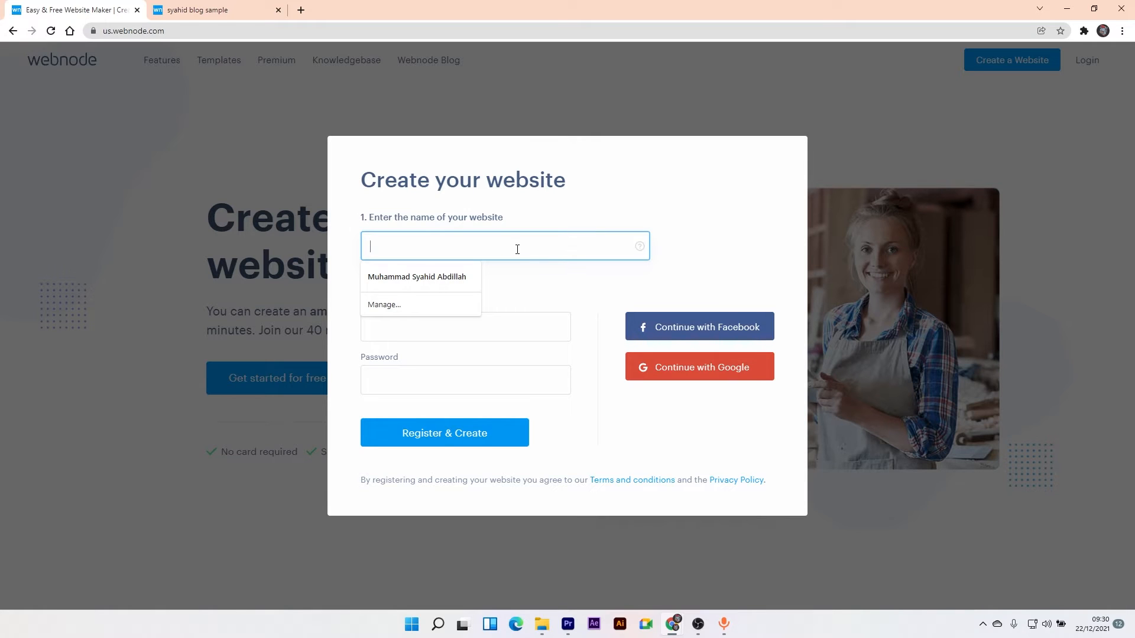
pyautogui.write('syahid')
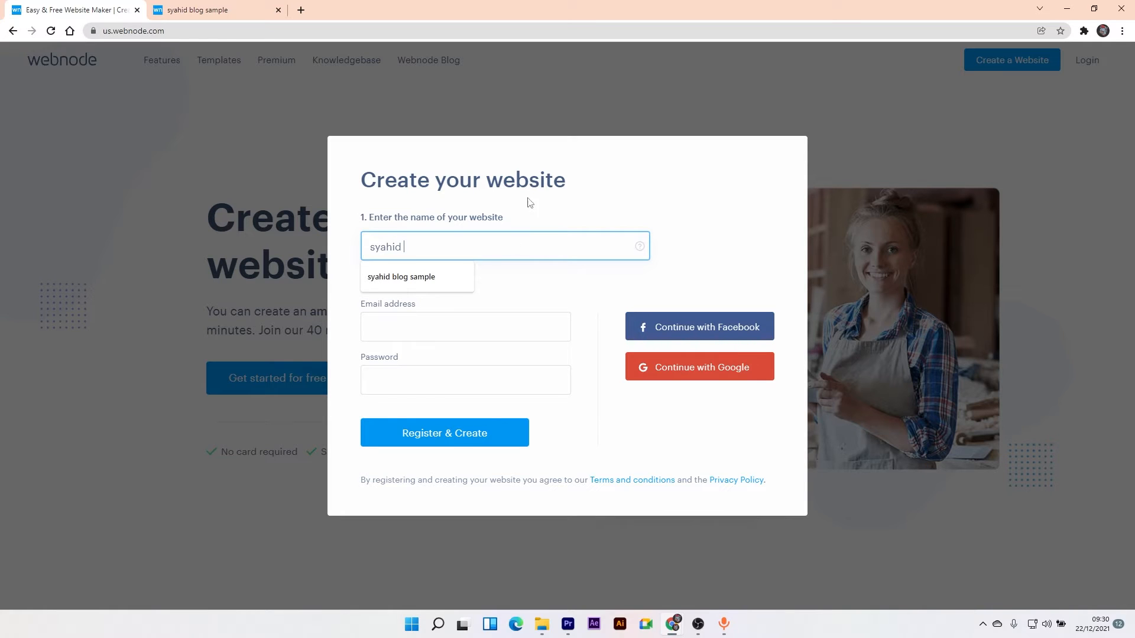
pyautogui.click(467, 282)
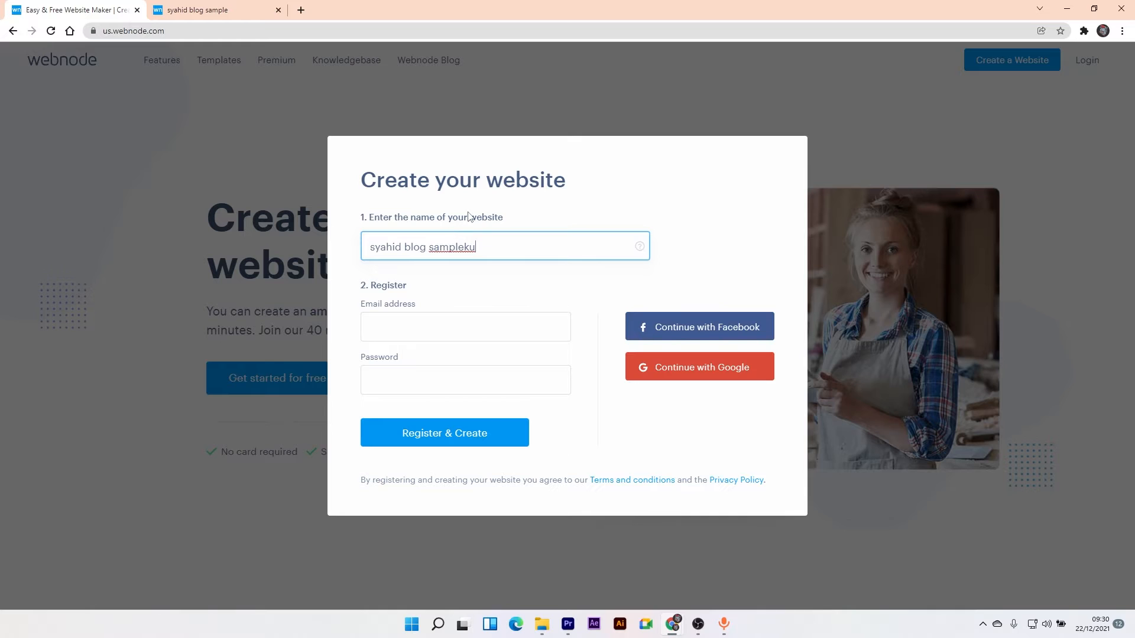
# - Fill in the account e-mail from saved suggestions and begin typing a password
pyautogui.click(424, 321)
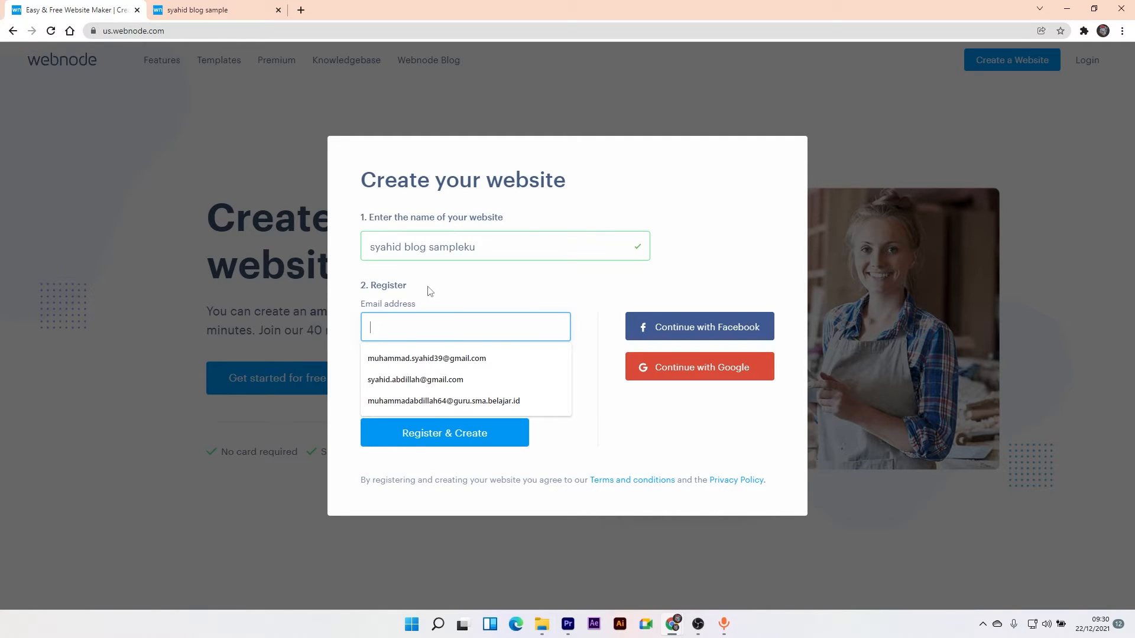
pyautogui.click(417, 380)
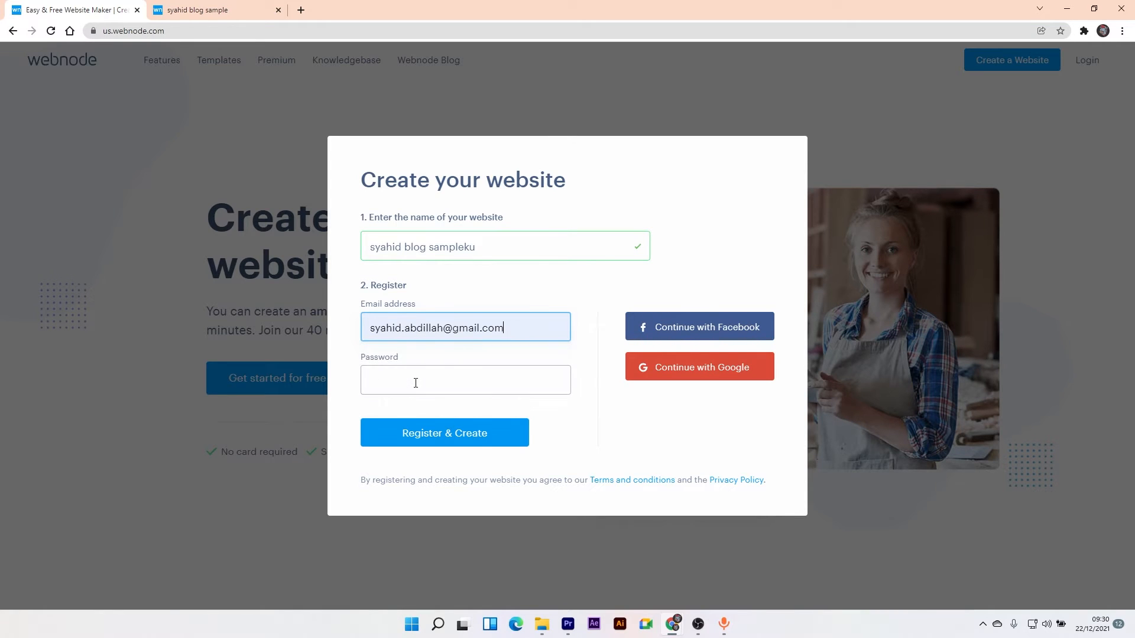
pyautogui.click(448, 381)
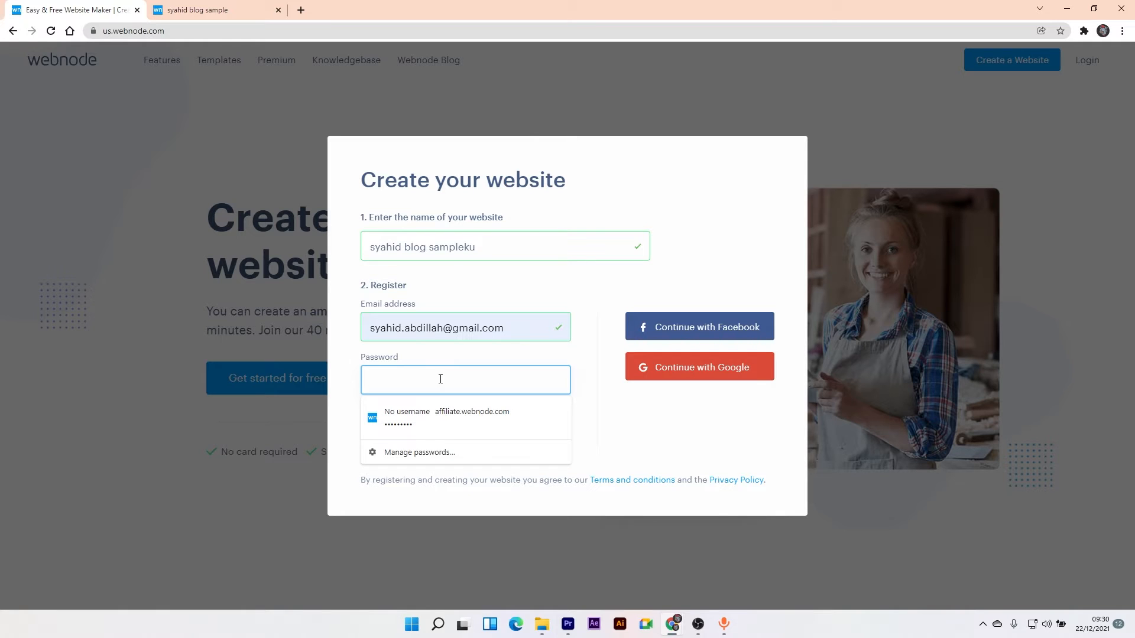
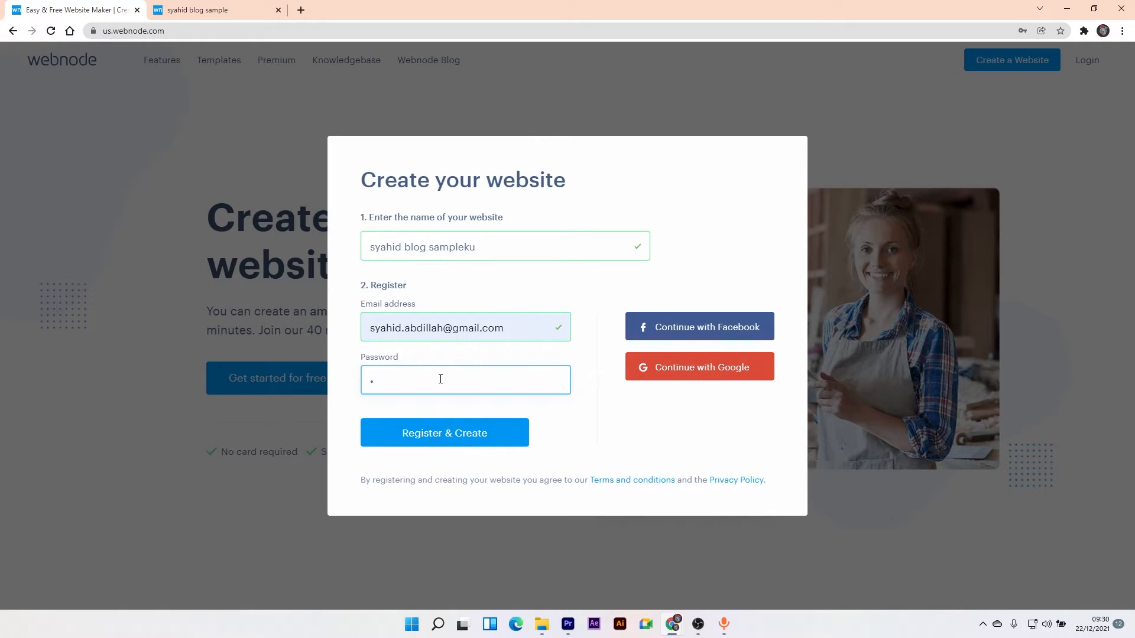
# - Register the account and choose a regular Website rather than an online shop
pyautogui.click(475, 433)
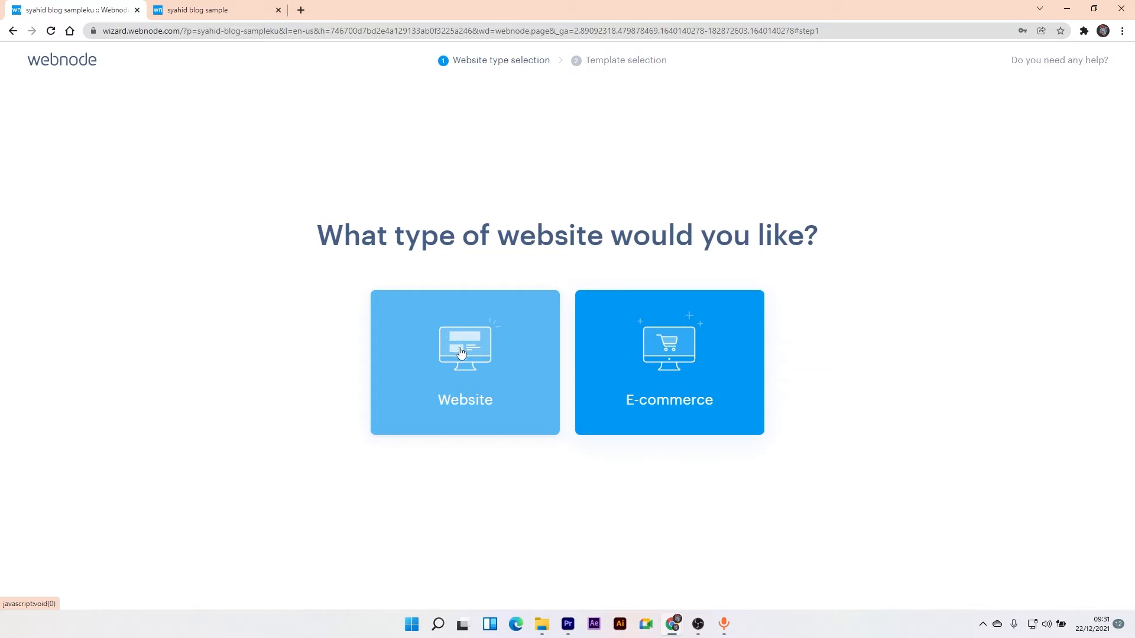
pyautogui.click(483, 391)
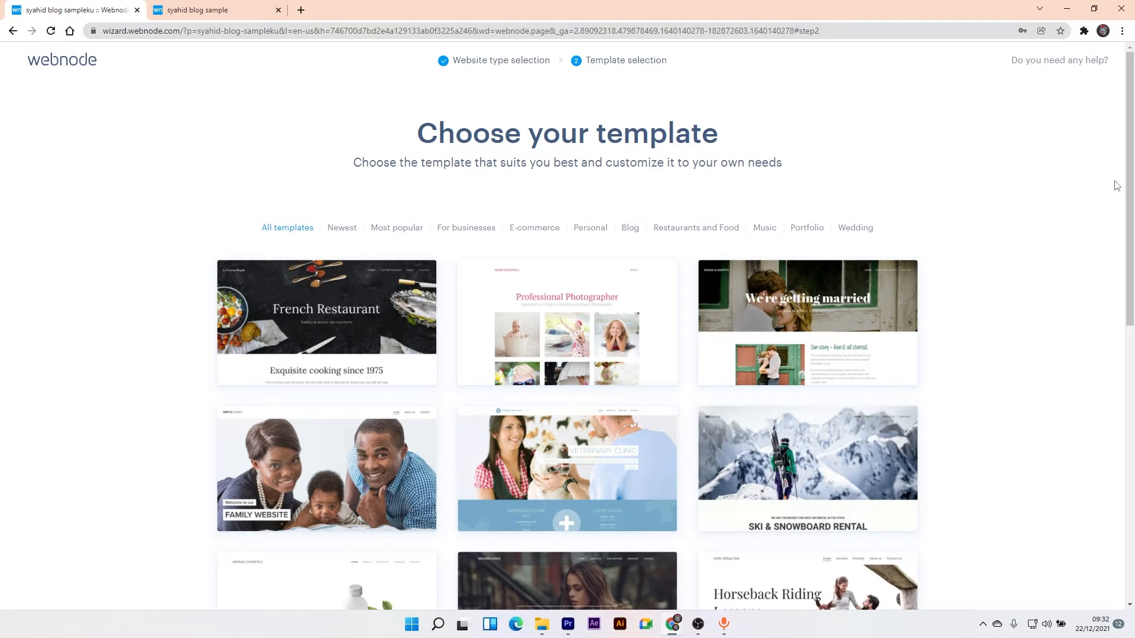
pyautogui.moveTo(1132, 197)
pyautogui.mouseDown()
pyautogui.moveTo(1131, 230)
pyautogui.moveTo(1126, 216)
pyautogui.mouseUp()
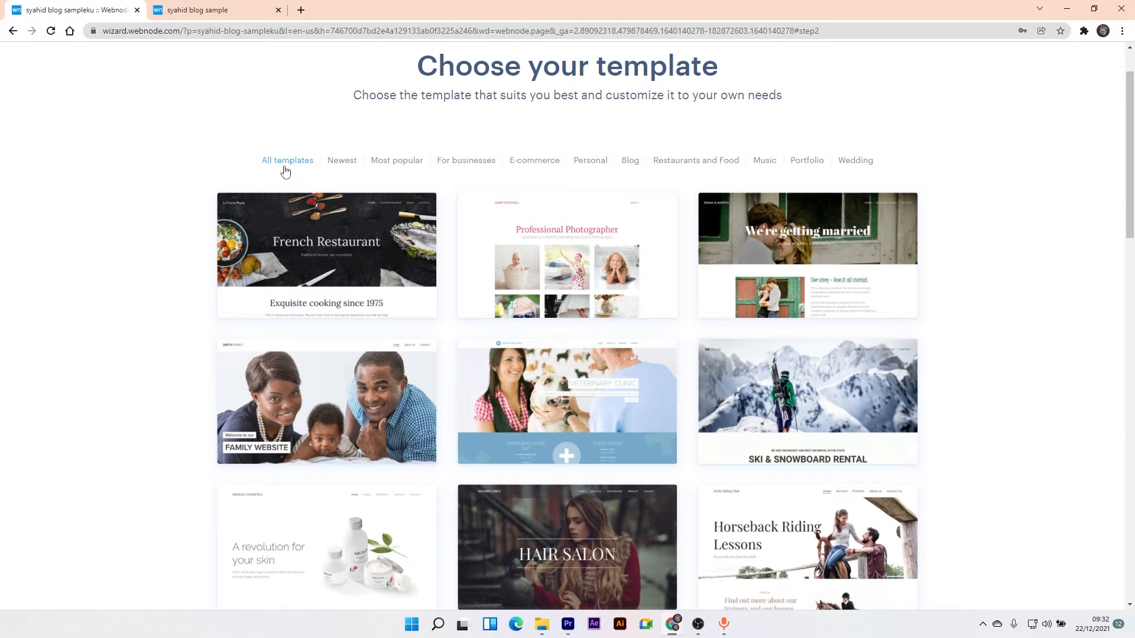
# - Filter templates by Newest, Most popular and Blog, then choose Modern Painter's Blog
pyautogui.click(344, 161)
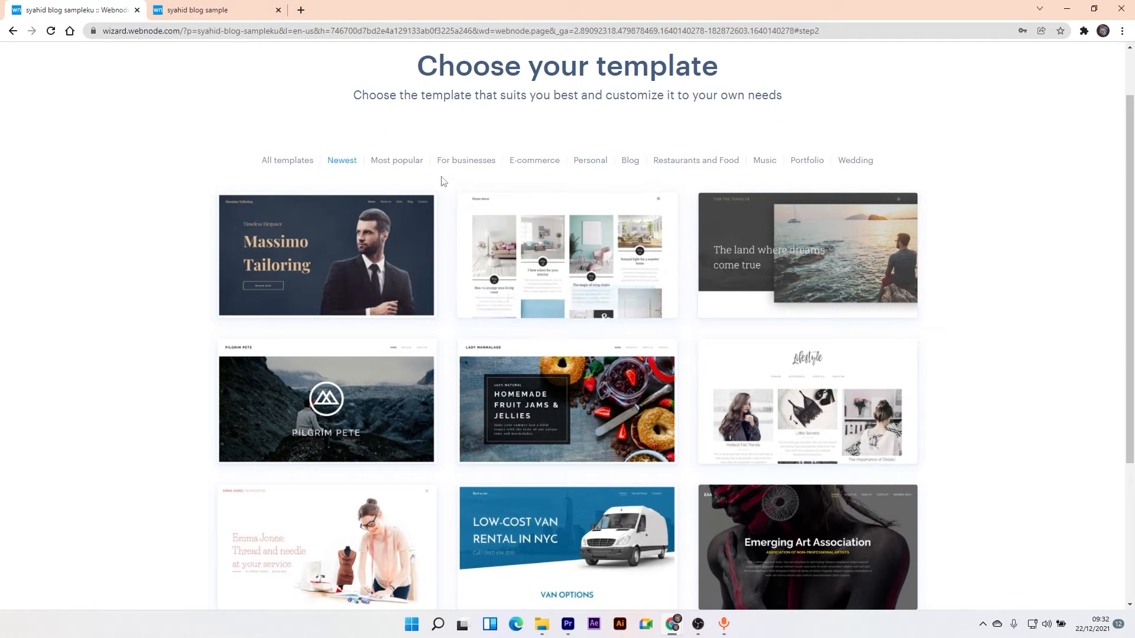
pyautogui.click(405, 166)
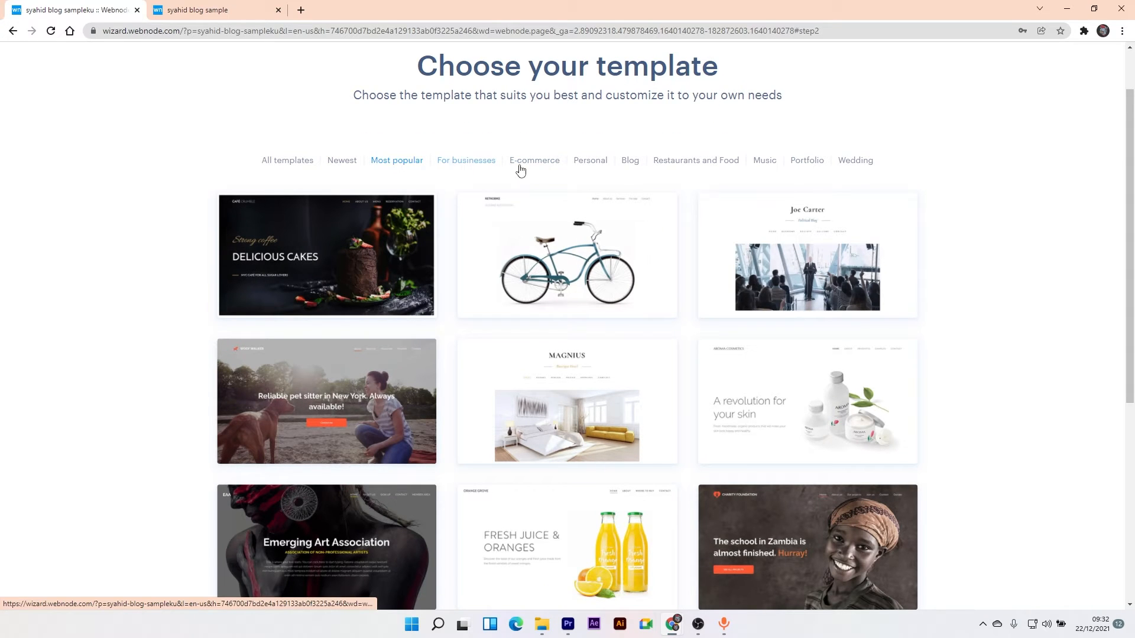
pyautogui.click(637, 167)
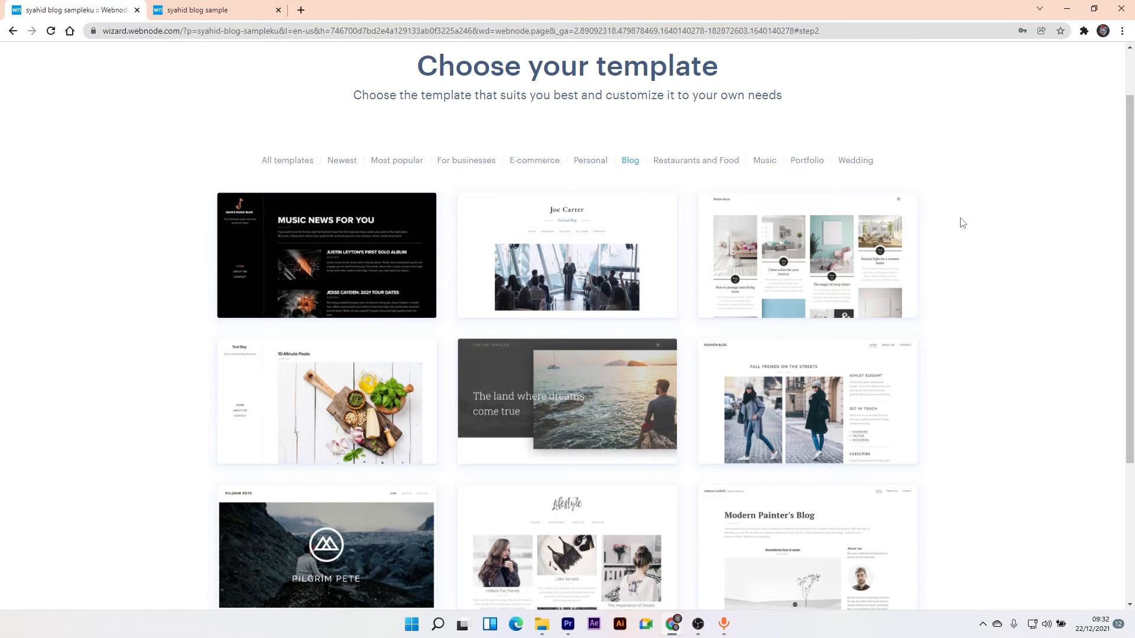
pyautogui.moveTo(825, 535)
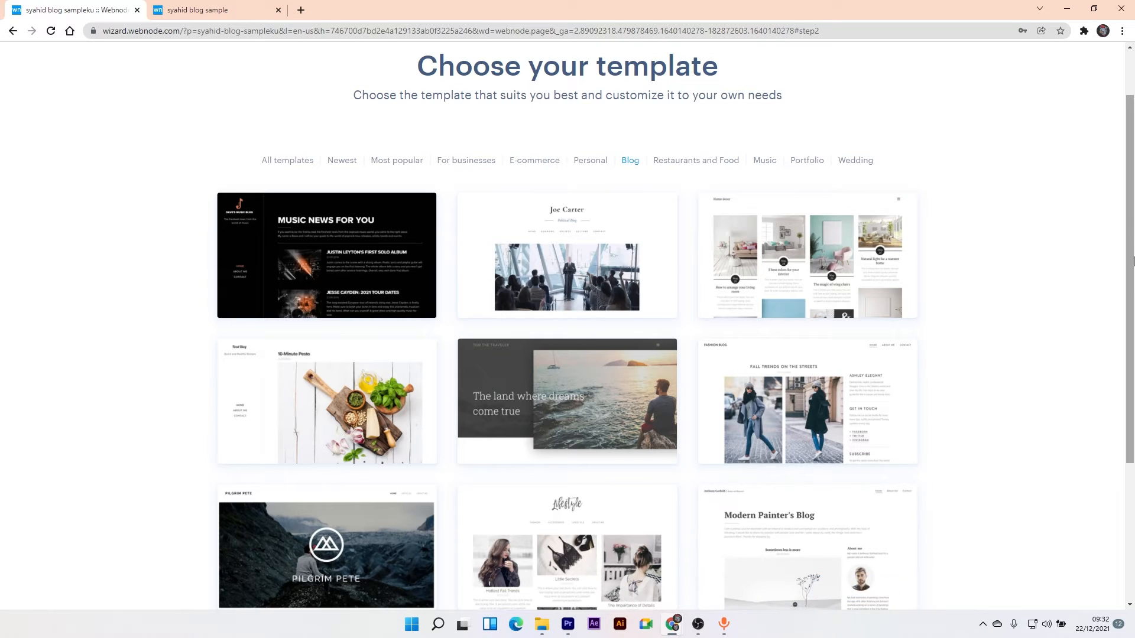
pyautogui.scroll(-3, 827, 532)
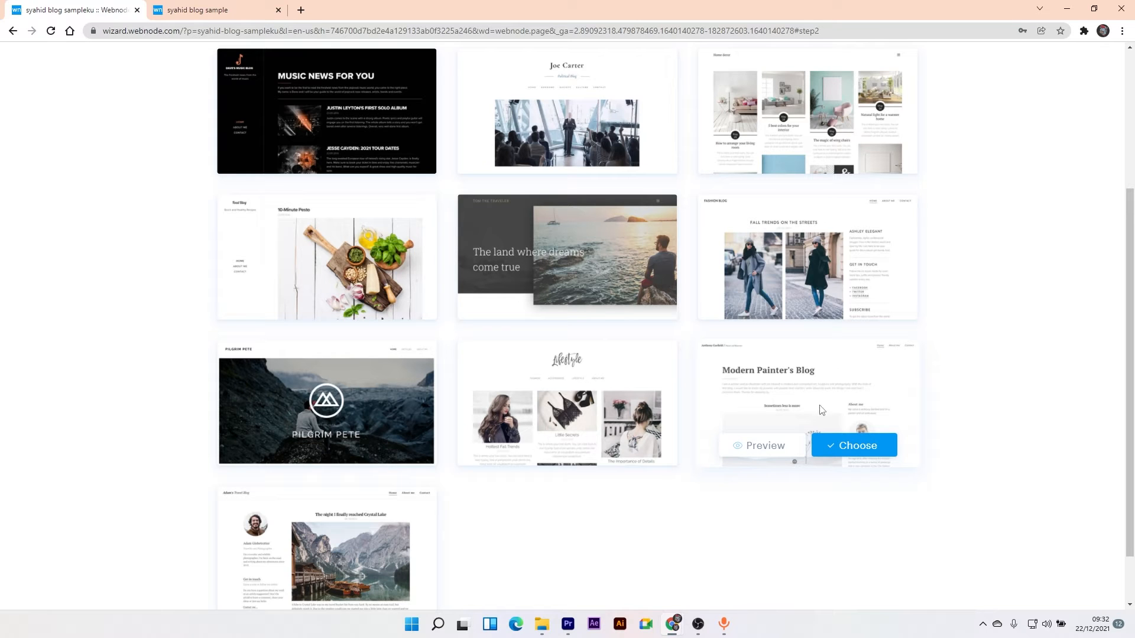
pyautogui.click(844, 448)
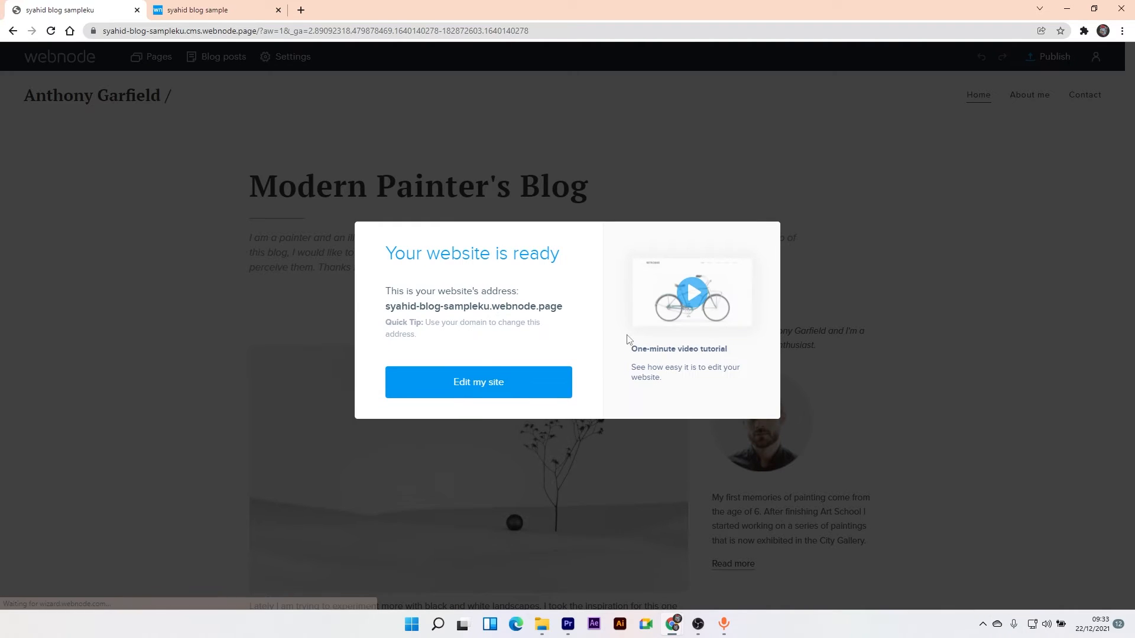
# - Choose Edit my site on the 'Your website is ready' notice to open the home page
pyautogui.click(441, 393)
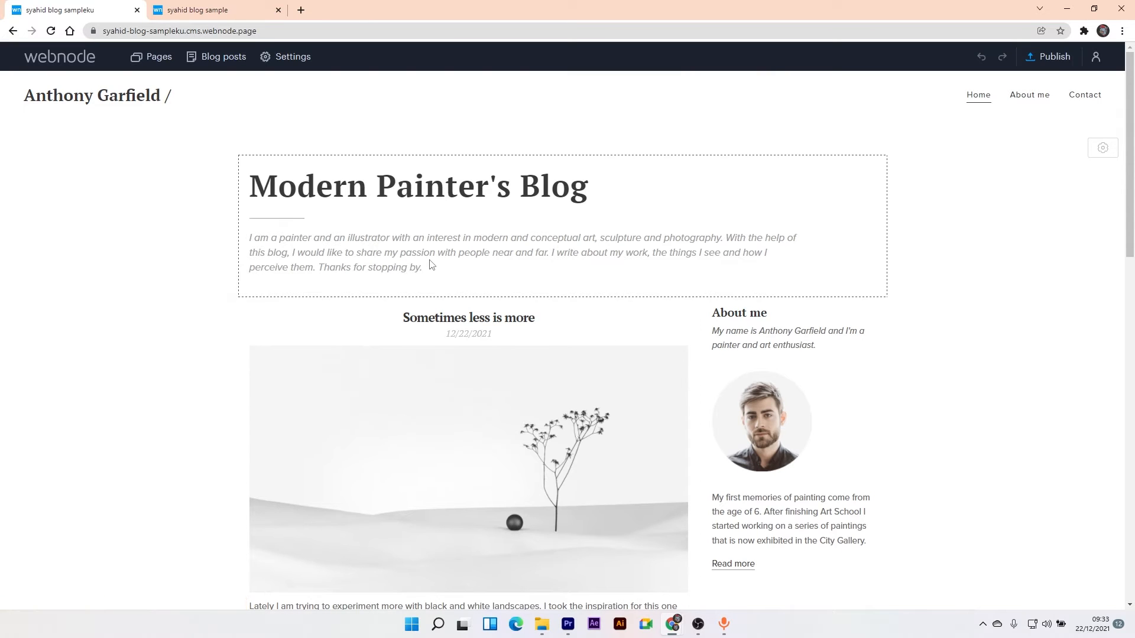
pyautogui.moveTo(1130, 115); pyautogui.dragTo(1092, 83)
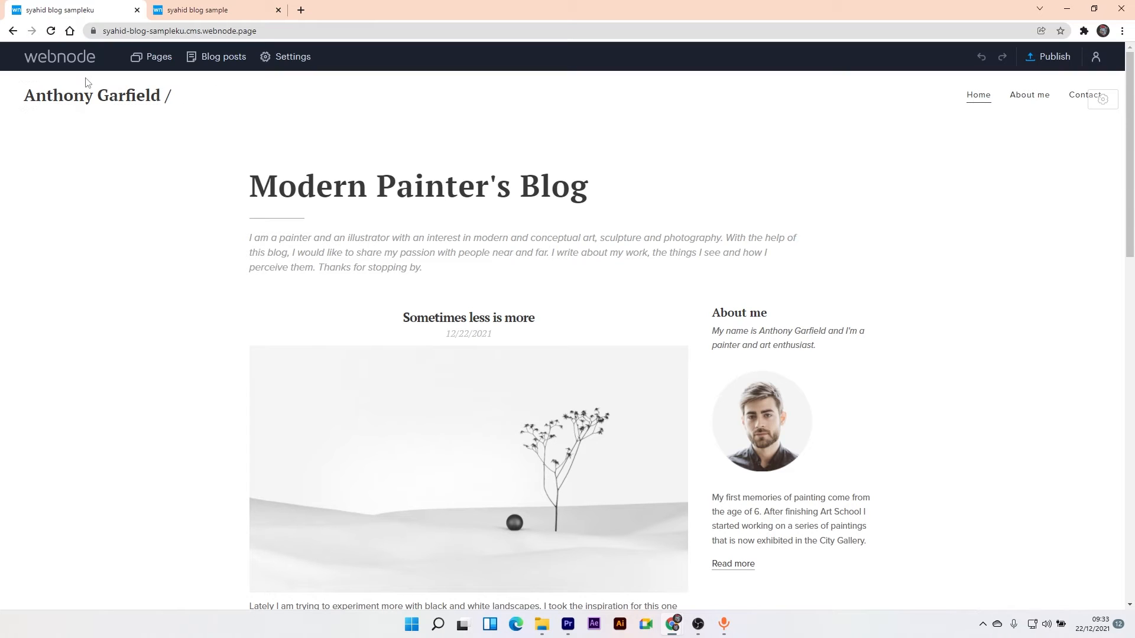
# - Replace the title's painter name with 'Syahid Blog' and 'Painter and Illustrator' with 'Blogger'
pyautogui.click(87, 98)
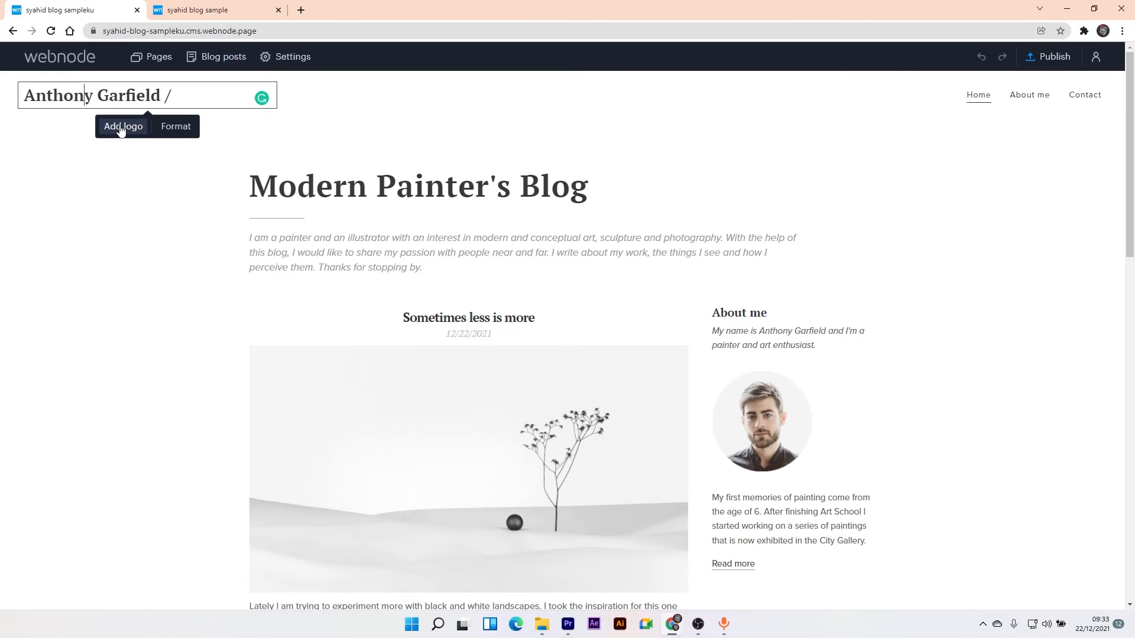
pyautogui.moveTo(161, 95); pyautogui.dragTo(27, 96)
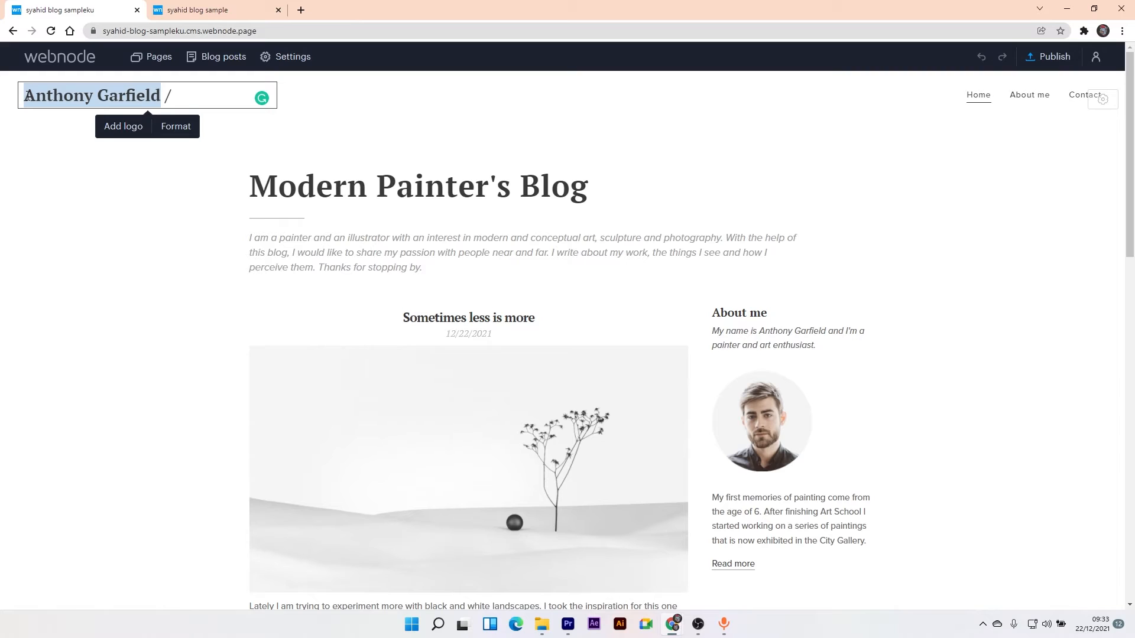
pyautogui.write('Syahid')
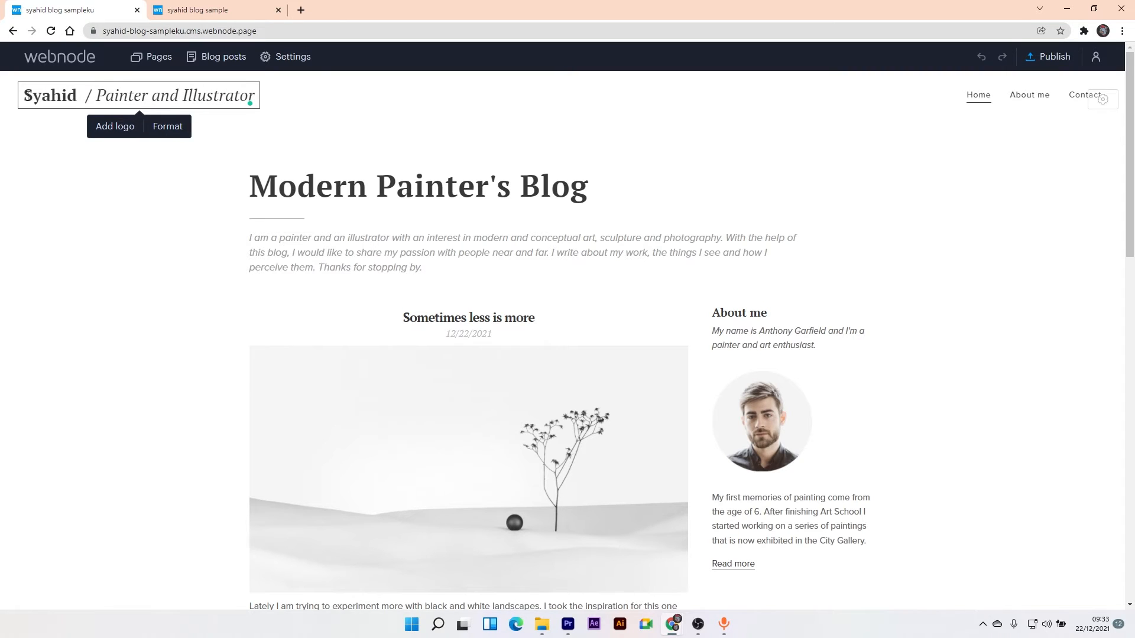
pyautogui.write(' Blog')
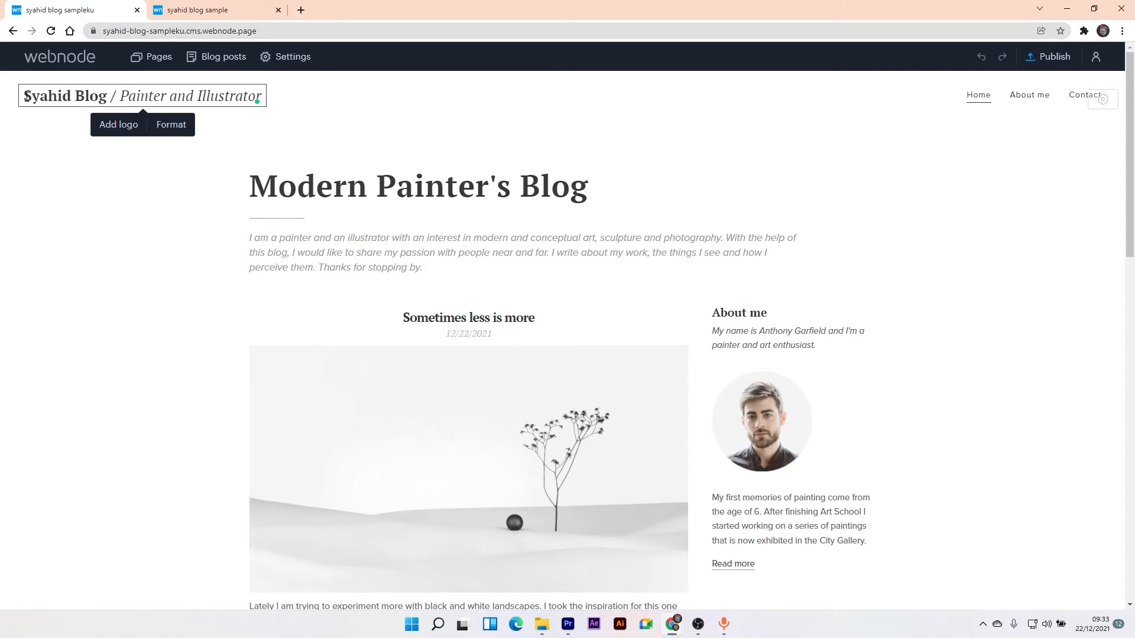
pyautogui.moveTo(262, 97); pyautogui.dragTo(124, 105)
pyautogui.write('Blogger')
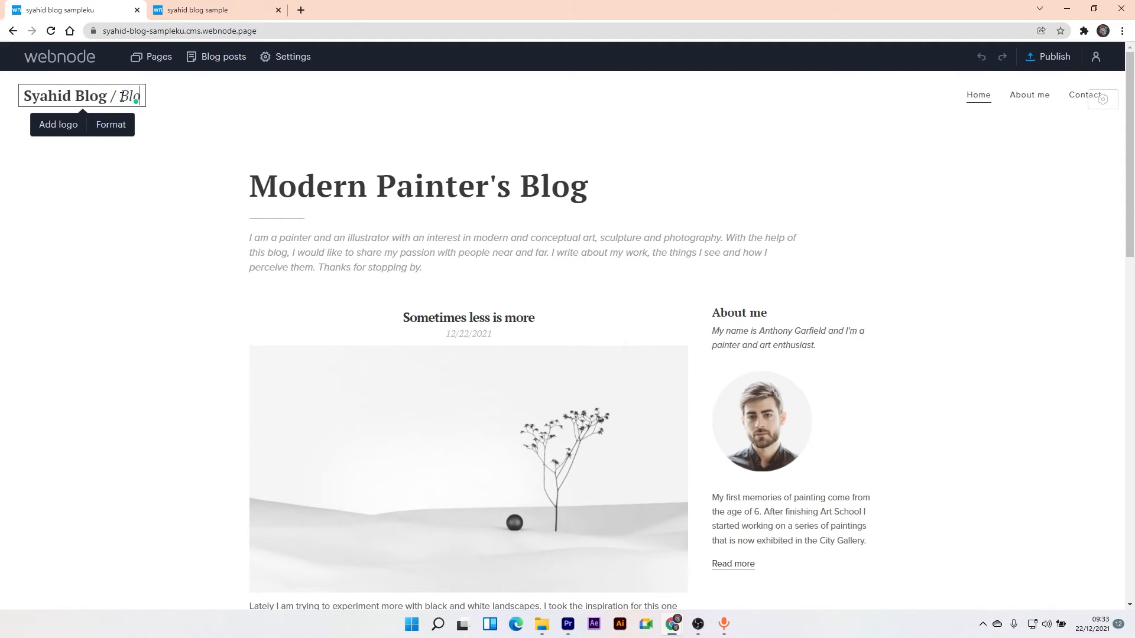
# - Replace the Modern Painter's Blog heading with 'Ini blog saya' and review its text style options
pyautogui.click(317, 187)
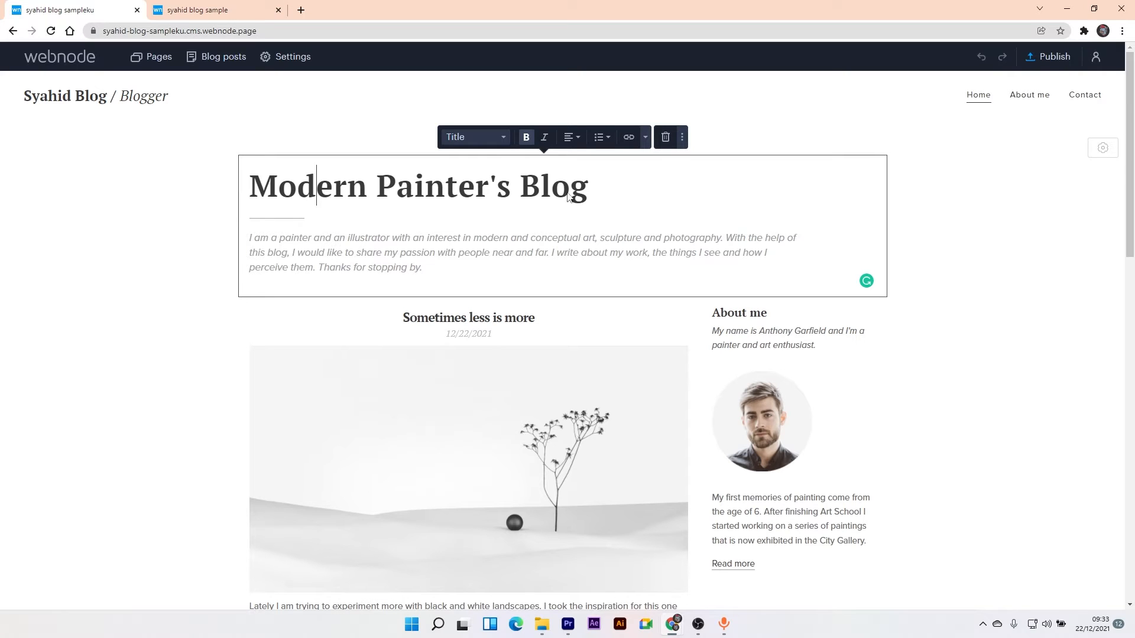
pyautogui.click(587, 189)
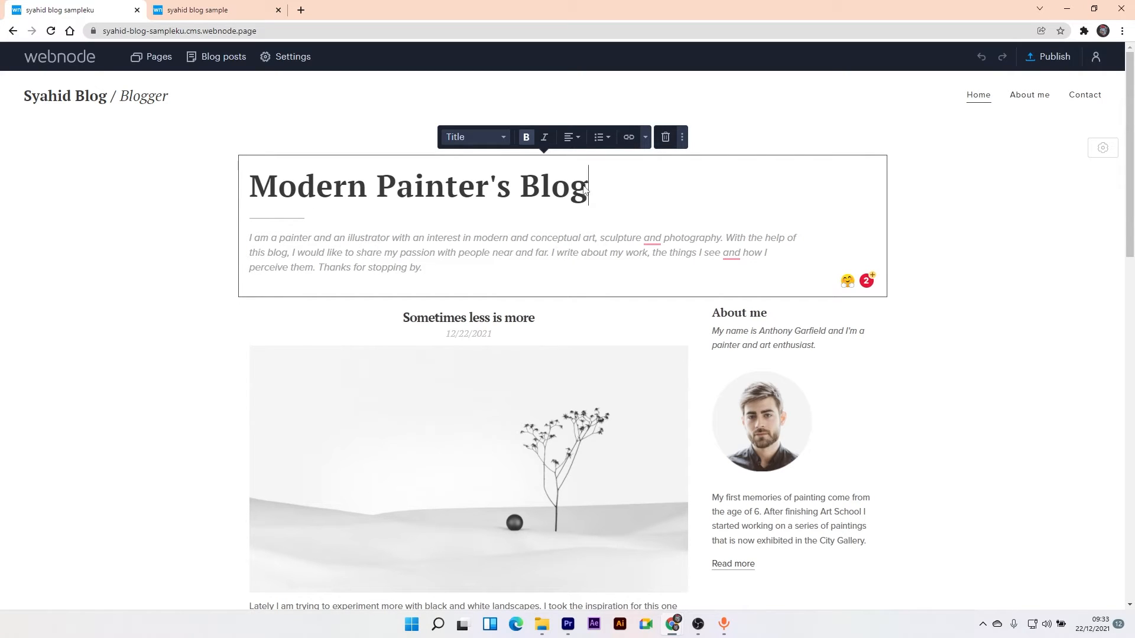
pyautogui.press('BackSpace')
pyautogui.press('BackSpace')
pyautogui.press('BackSpace')
pyautogui.press('BackSpace')
pyautogui.press('BackSpace')
pyautogui.press('BackSpace')
pyautogui.press('BackSpace')
pyautogui.press('BackSpace')
pyautogui.press('BackSpace')
pyautogui.press('BackSpace')
pyautogui.press('BackSpace')
pyautogui.press('BackSpace')
pyautogui.press('BackSpace')
pyautogui.press('BackSpace')
pyautogui.press('BackSpace')
pyautogui.press('BackSpace')
pyautogui.press('BackSpace')
pyautogui.press('BackSpace')
pyautogui.press('BackSpace')
pyautogui.press('BackSpace')
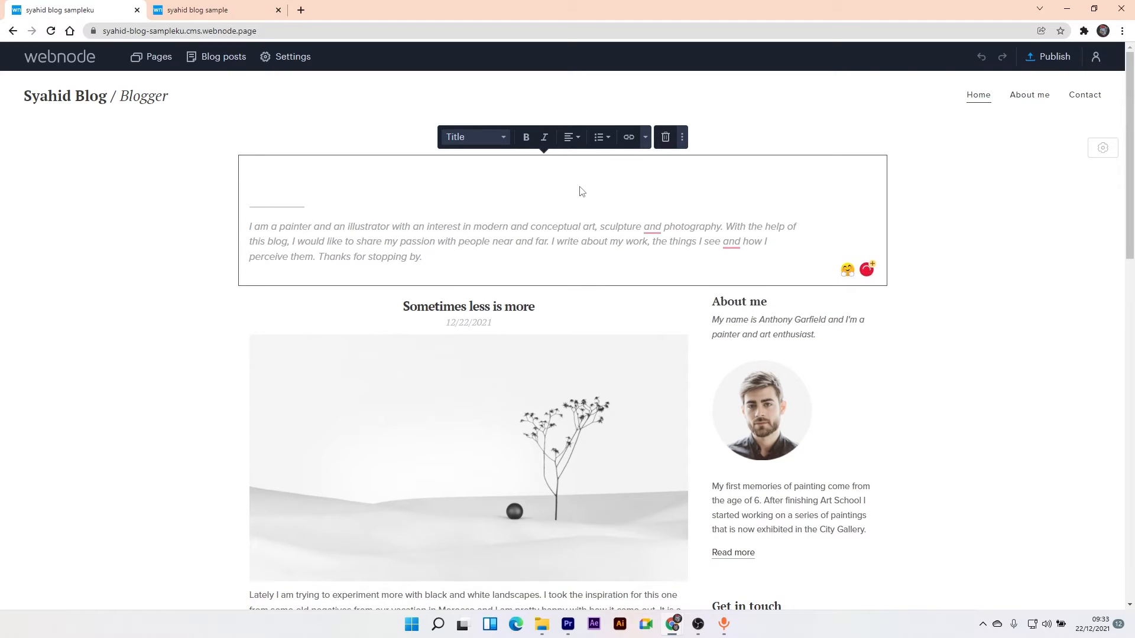
pyautogui.write('Ini blog saya')
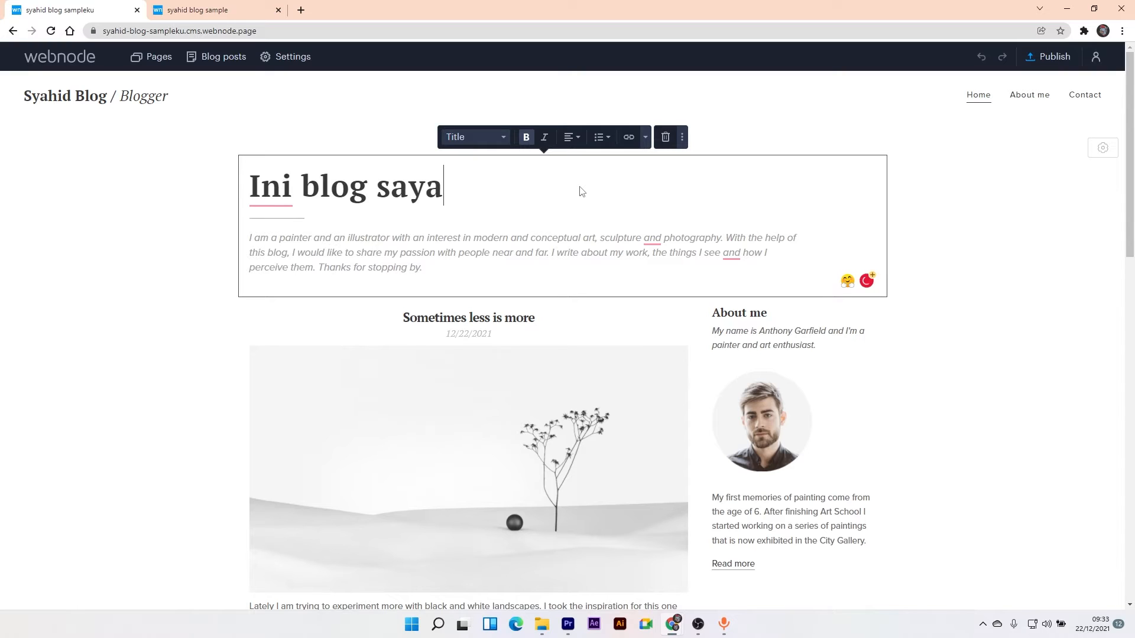
pyautogui.moveTo(442, 190); pyautogui.dragTo(249, 203)
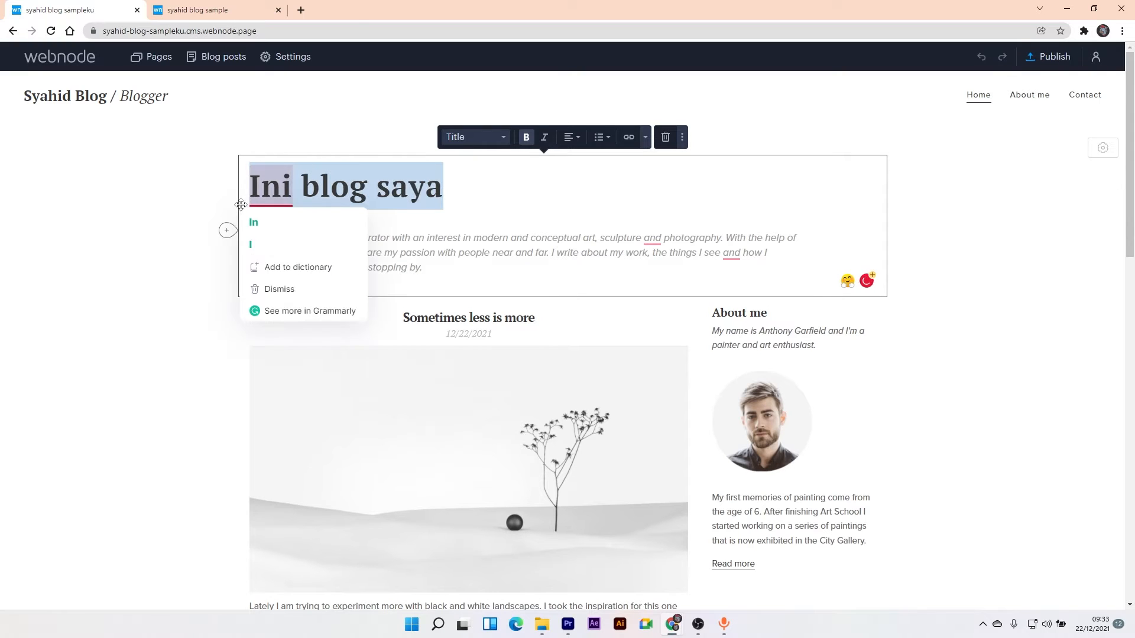
pyautogui.click(499, 139)
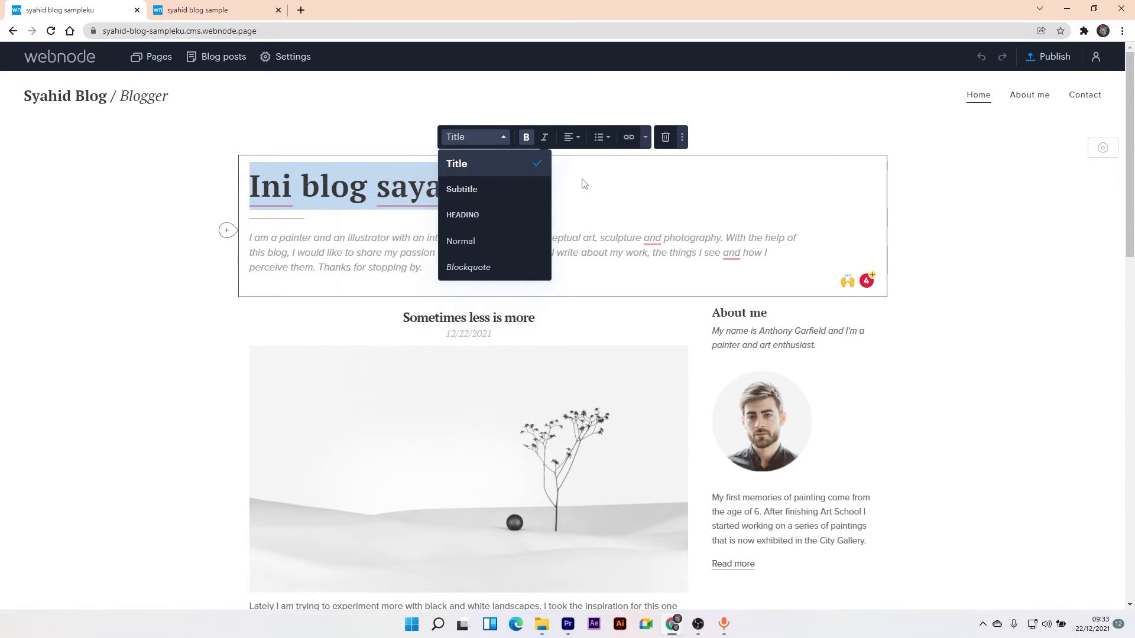
pyautogui.click(645, 138)
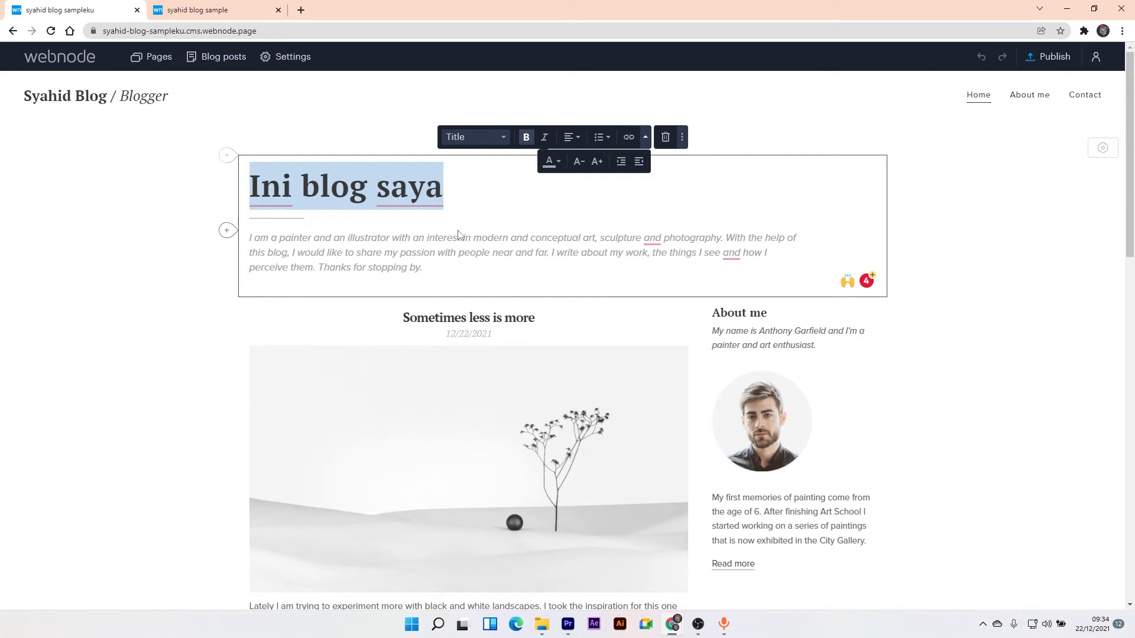
pyautogui.click(452, 253)
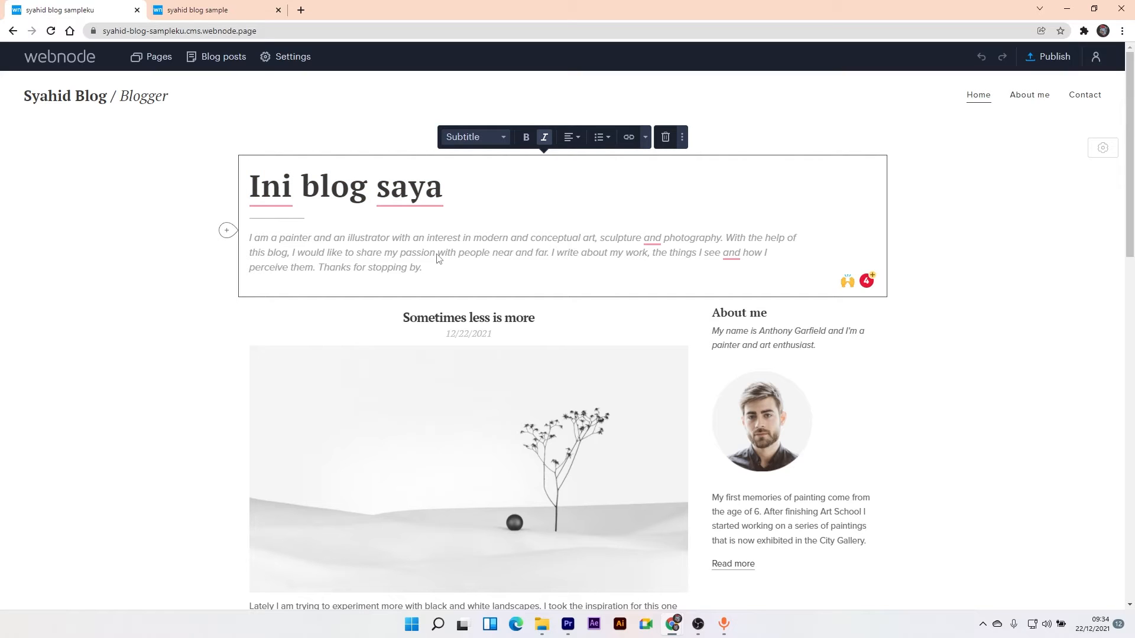
pyautogui.click(293, 252)
# - Retype the sidebar's About me heading as 'Tentang saya'
pyautogui.click(755, 331)
pyautogui.click(752, 315)
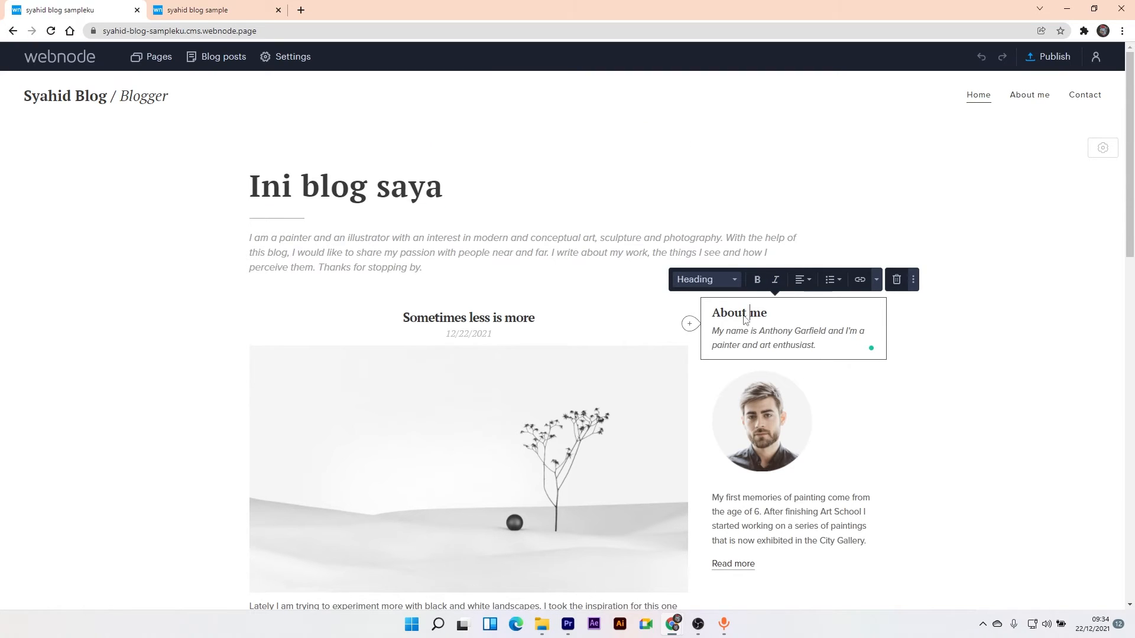
pyautogui.moveTo(768, 315); pyautogui.dragTo(717, 318)
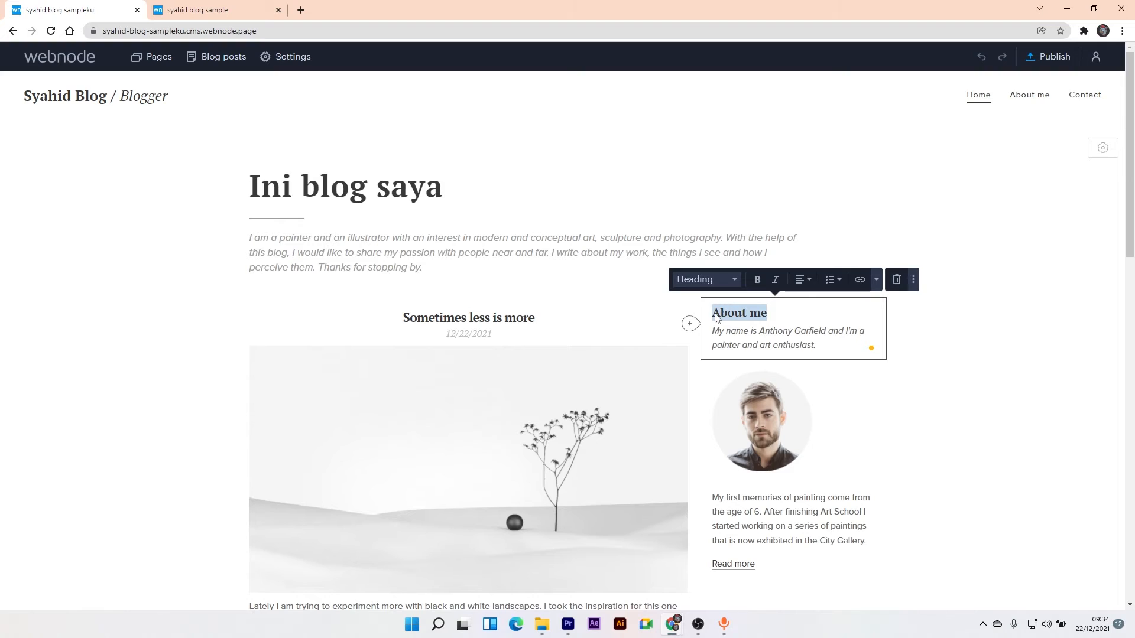
pyautogui.write('Te')
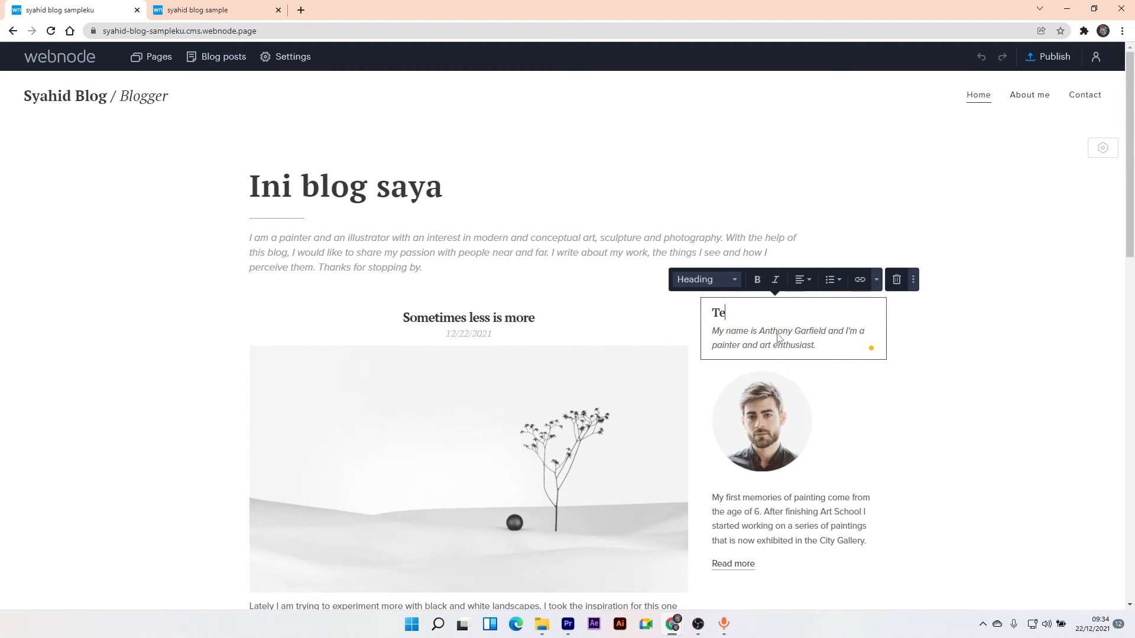
pyautogui.write('ntang saya')
# - Open the profile photo's image settings and close them with OK, leaving it unchanged
pyautogui.click(751, 412)
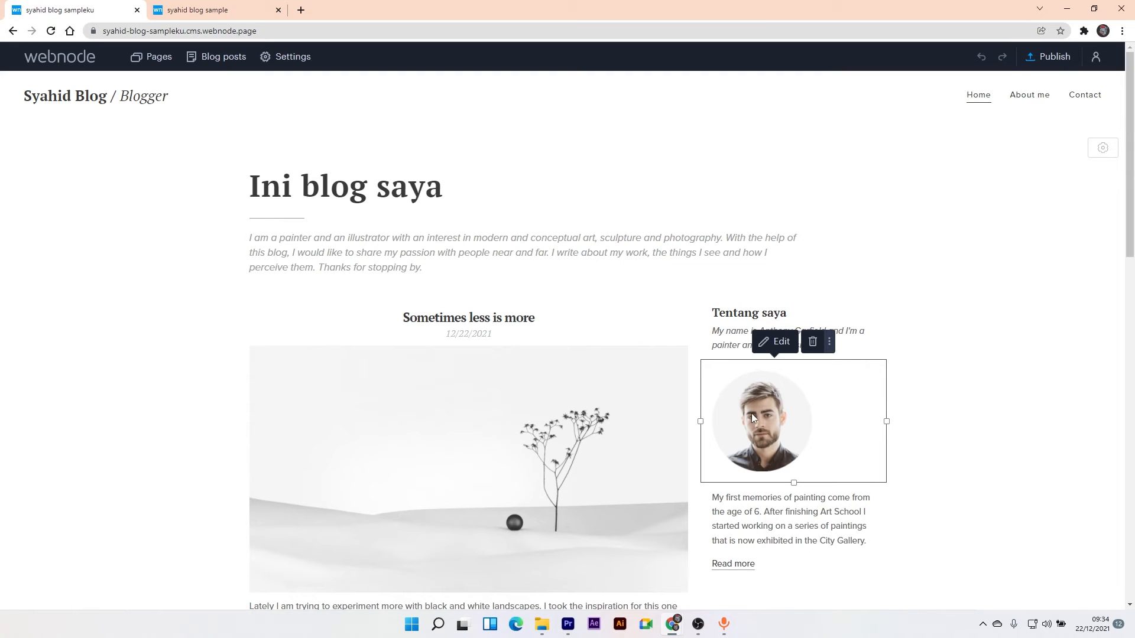
pyautogui.click(776, 342)
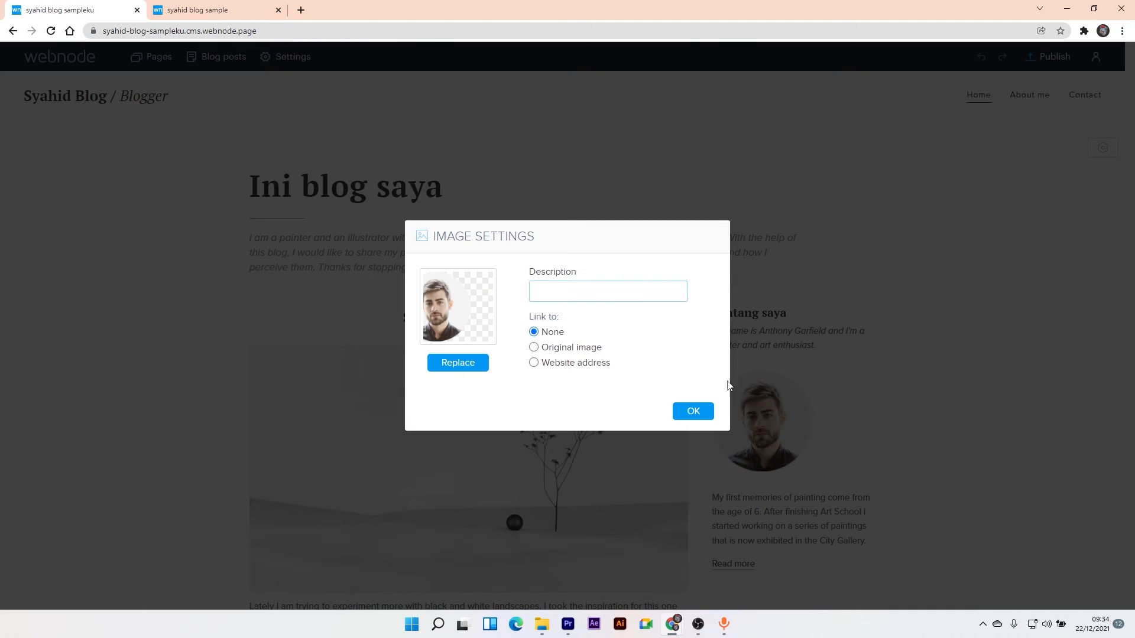
pyautogui.click(689, 413)
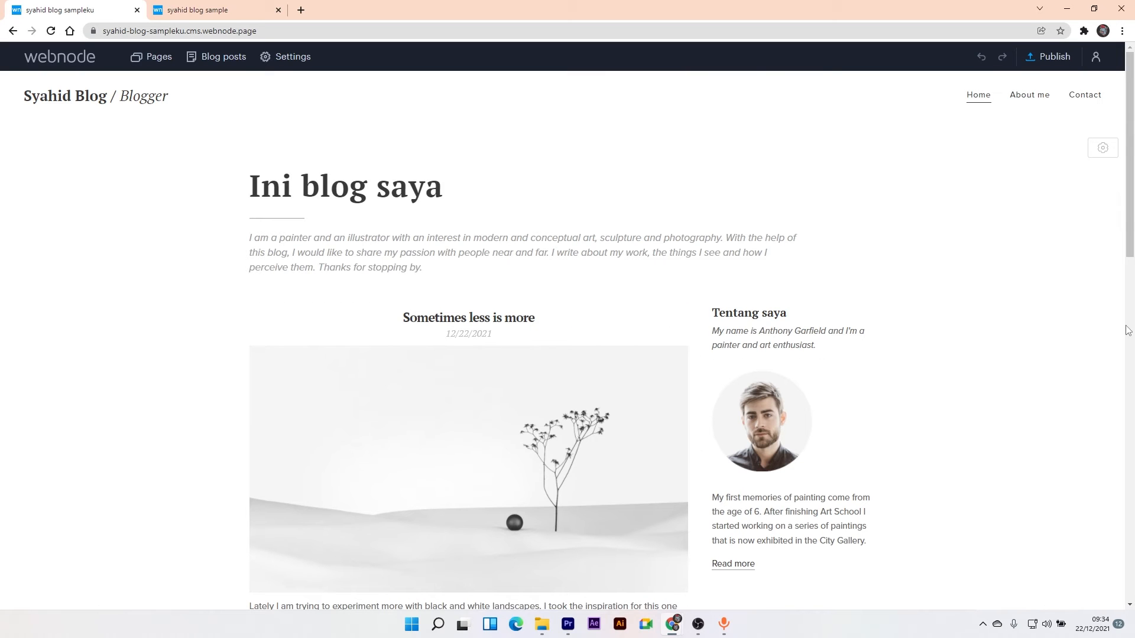
pyautogui.moveTo(1130, 161); pyautogui.dragTo(1100, 133)
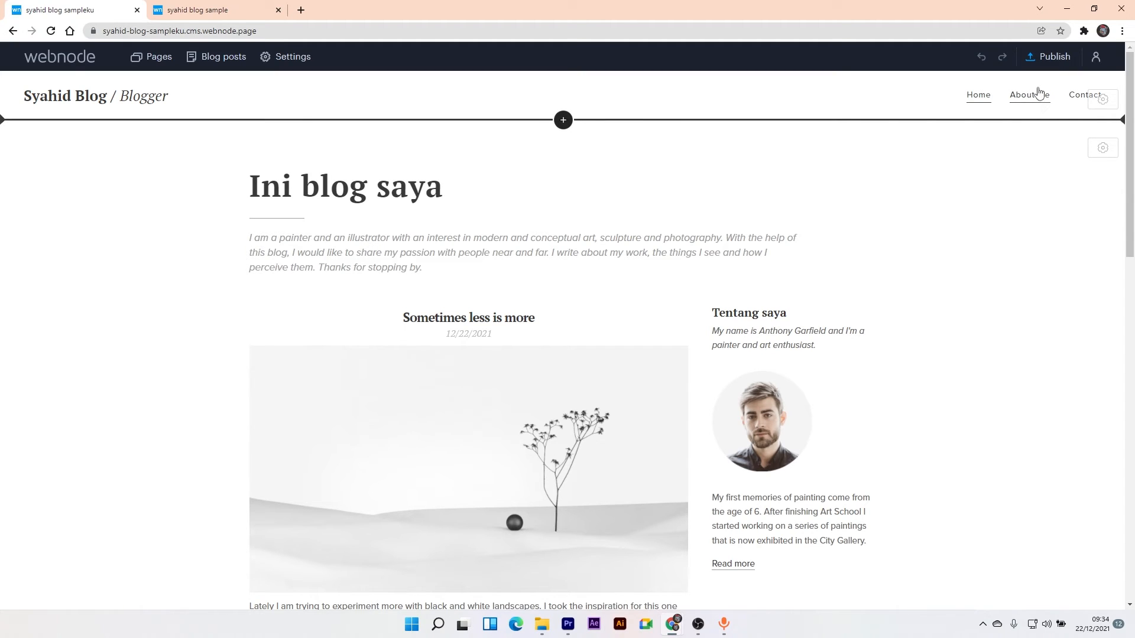
# - Publish, view the live syahid-blog-sampleku.webnode.page in a new tab, then return to the editor
pyautogui.click(1050, 59)
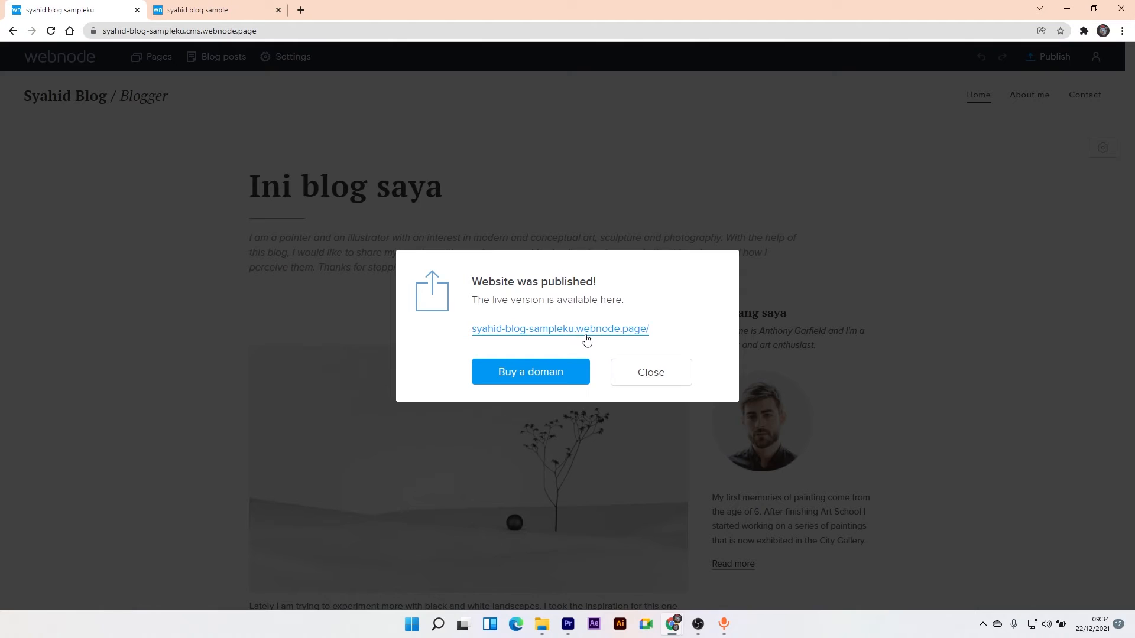
pyautogui.rightClick(539, 333)
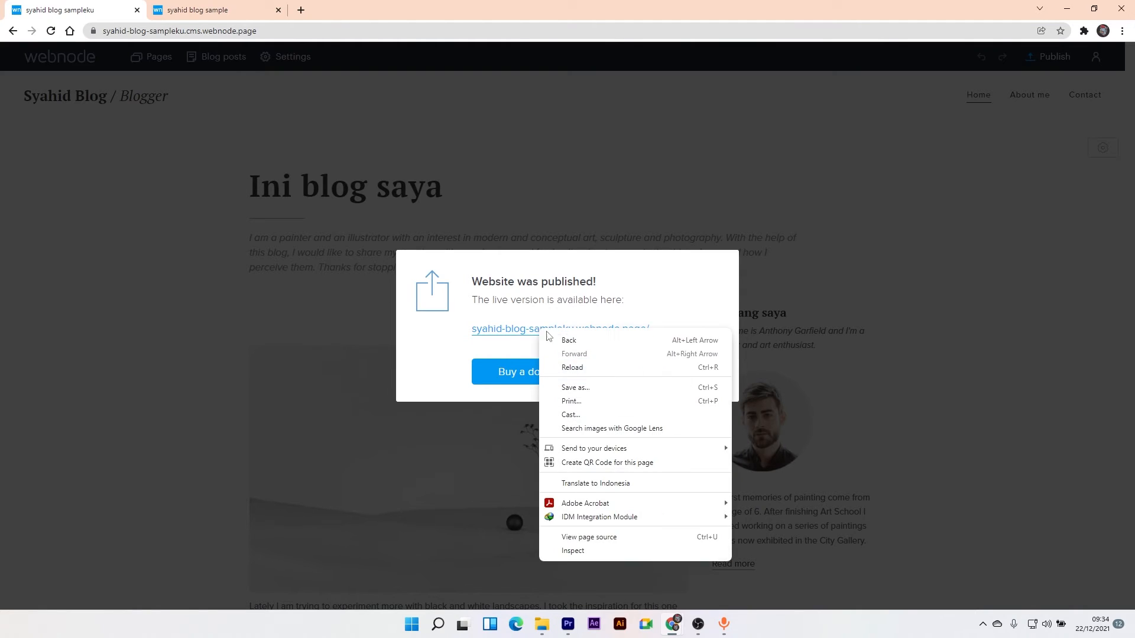
pyautogui.click(507, 335)
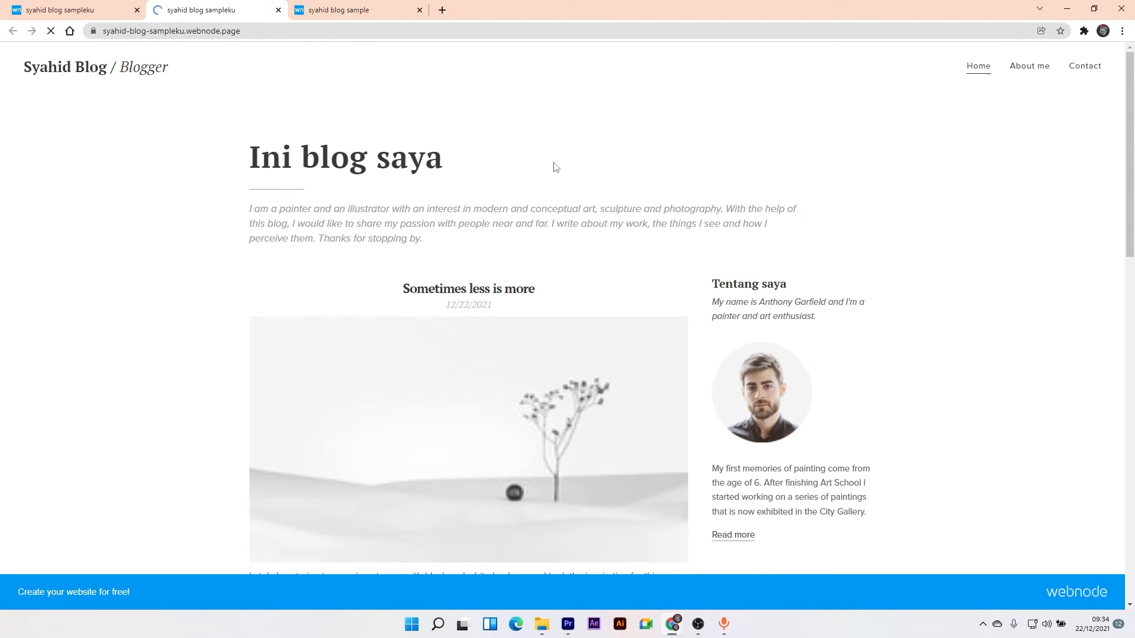
pyautogui.moveTo(1127, 112)
pyautogui.mouseDown()
pyautogui.moveTo(1132, 360)
pyautogui.moveTo(1129, 195)
pyautogui.moveTo(1113, 109)
pyautogui.mouseUp()
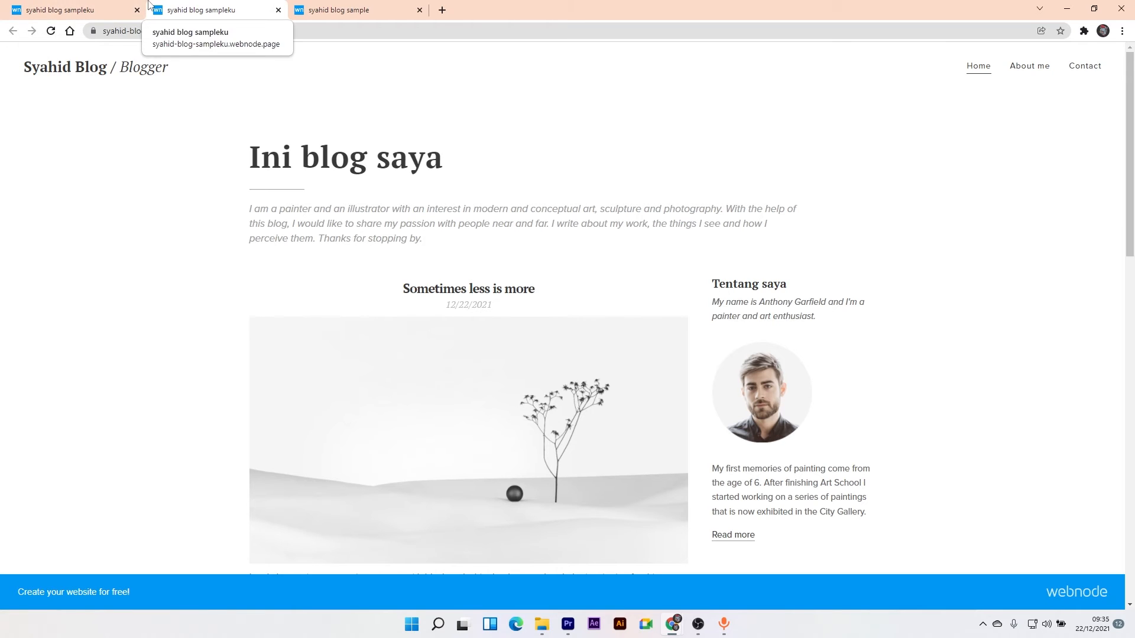
pyautogui.click(85, 5)
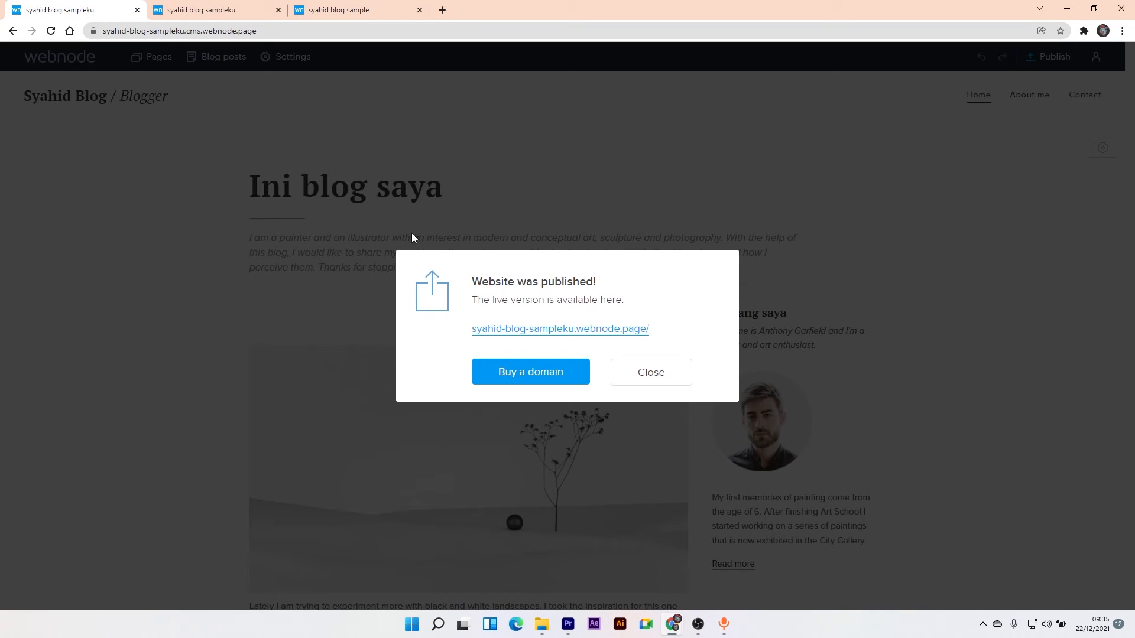
# - Search Buy a domain for syahid.com and scroll through its alternative endings and prices
pyautogui.click(551, 380)
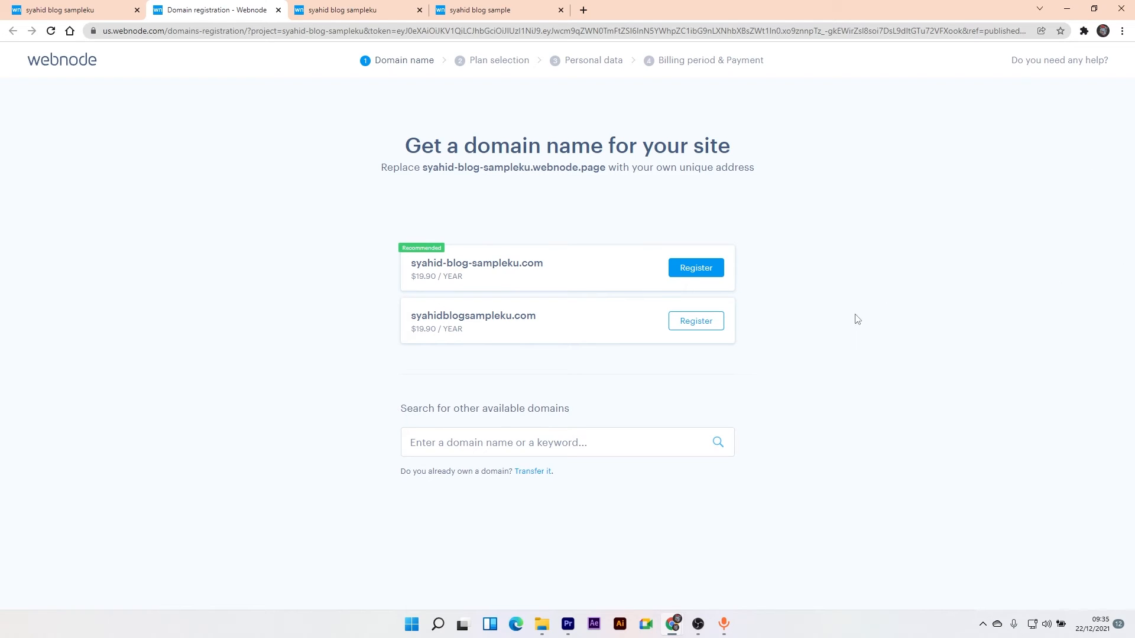
pyautogui.click(542, 450)
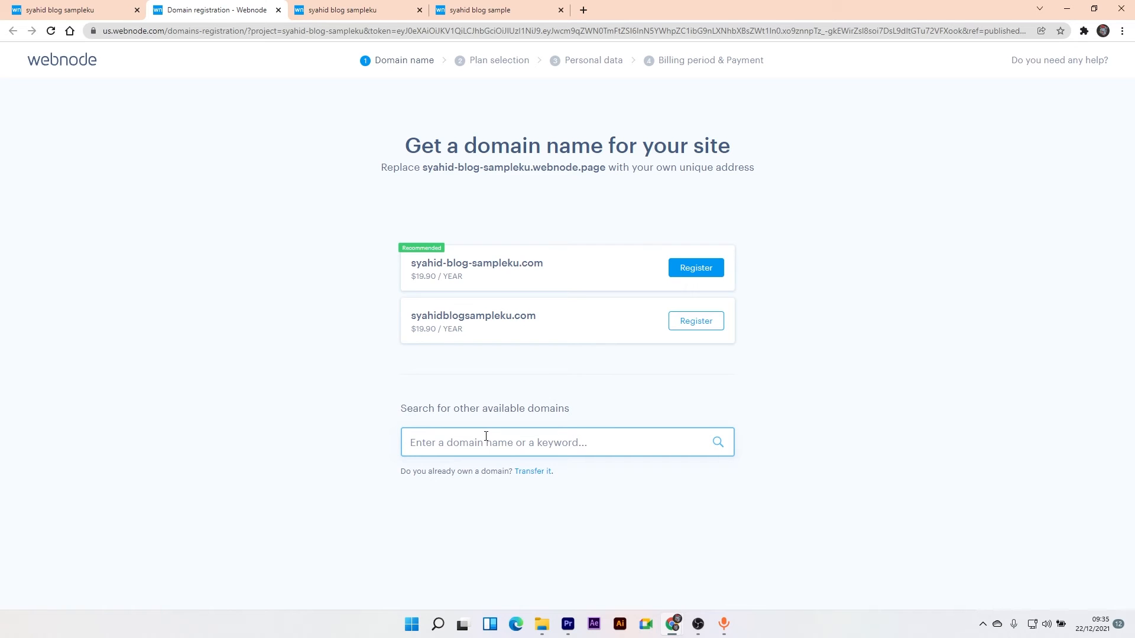
pyautogui.write('sy')
pyautogui.press('Return')
pyautogui.write('ahid.com')
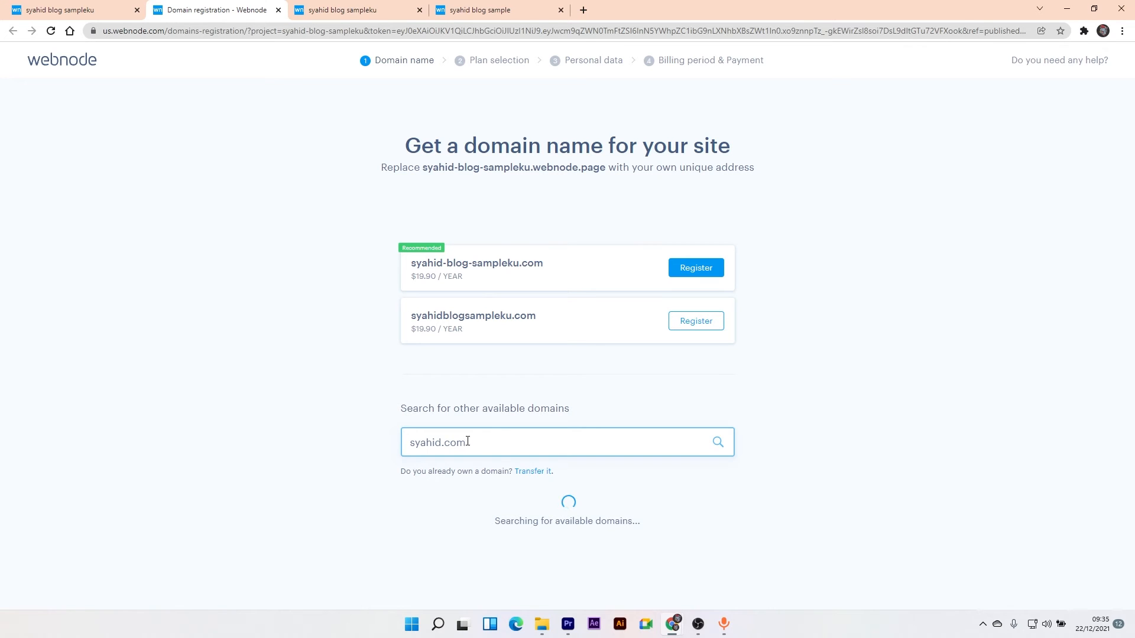
pyautogui.scroll(-5, 729, 482)
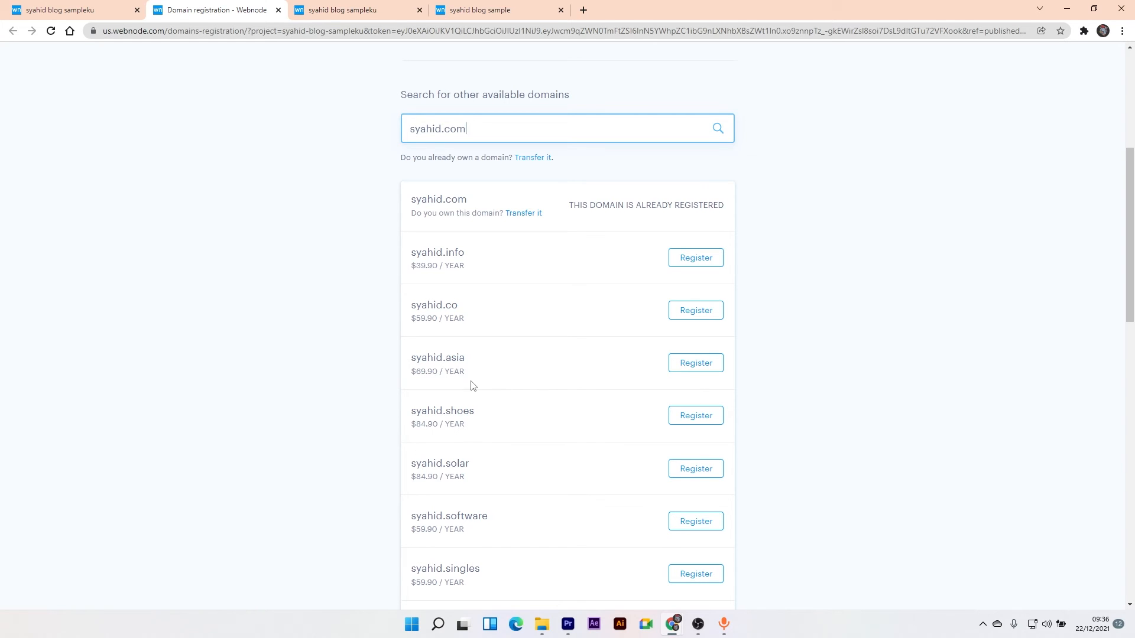
pyautogui.scroll(-8, 471, 394)
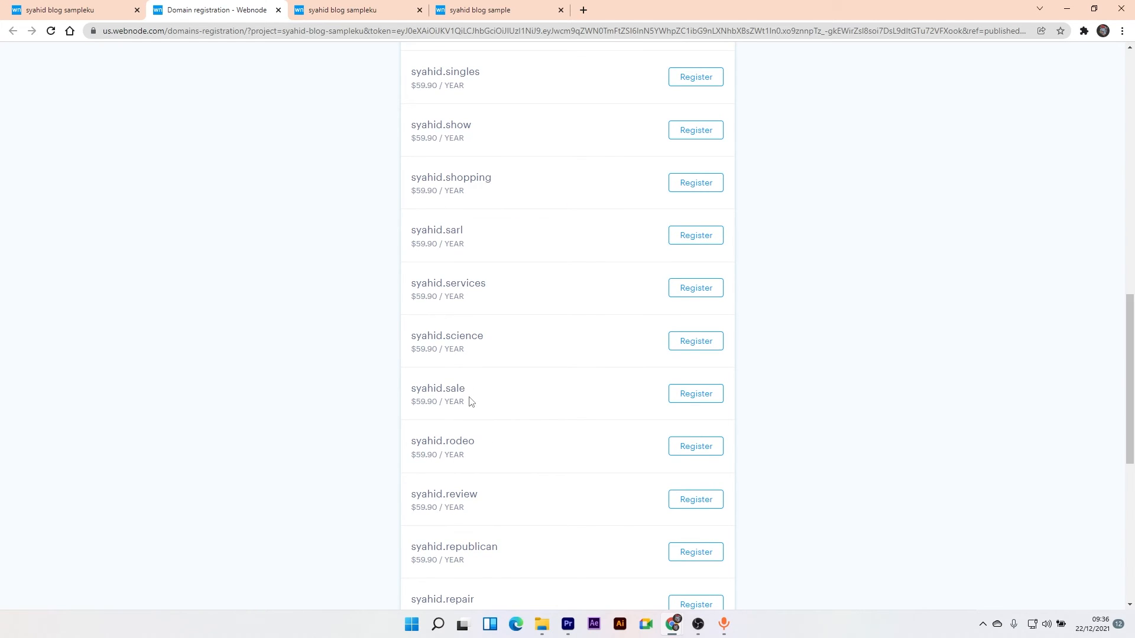
pyautogui.scroll(20, 471, 401)
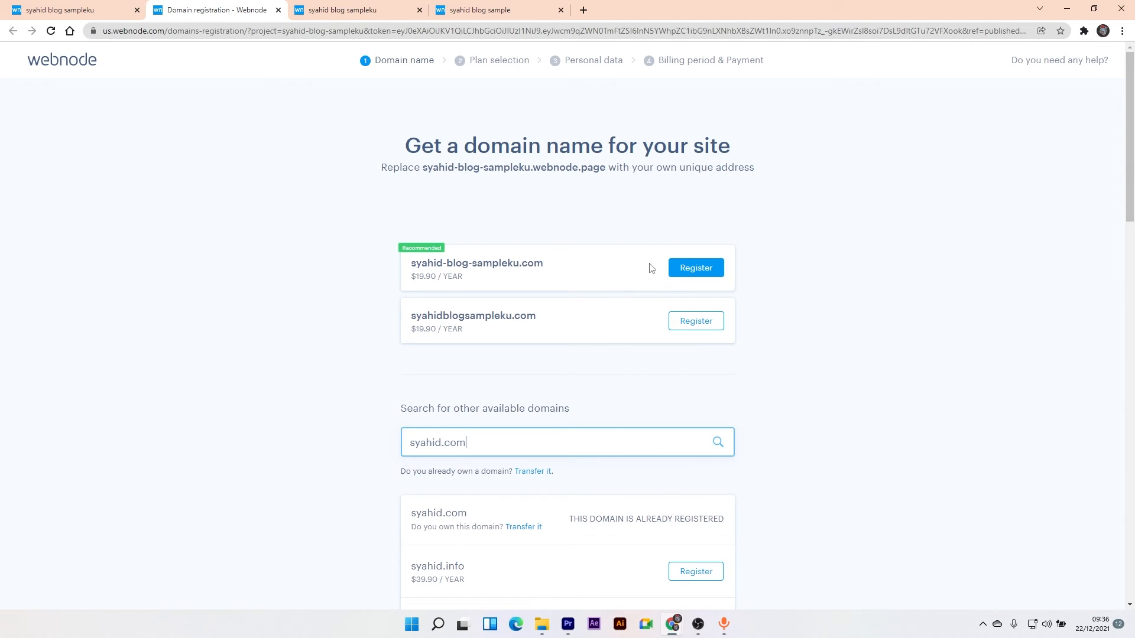
# - Dismiss the Domain registration tab and published notice, then go to the About me page
pyautogui.click(278, 10)
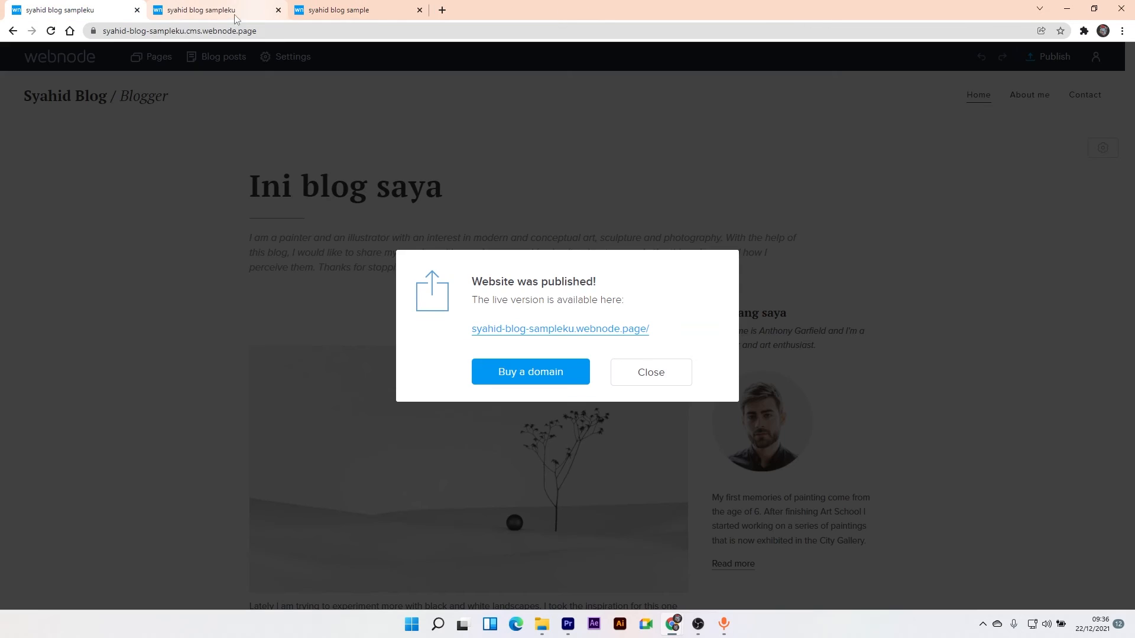
pyautogui.click(652, 386)
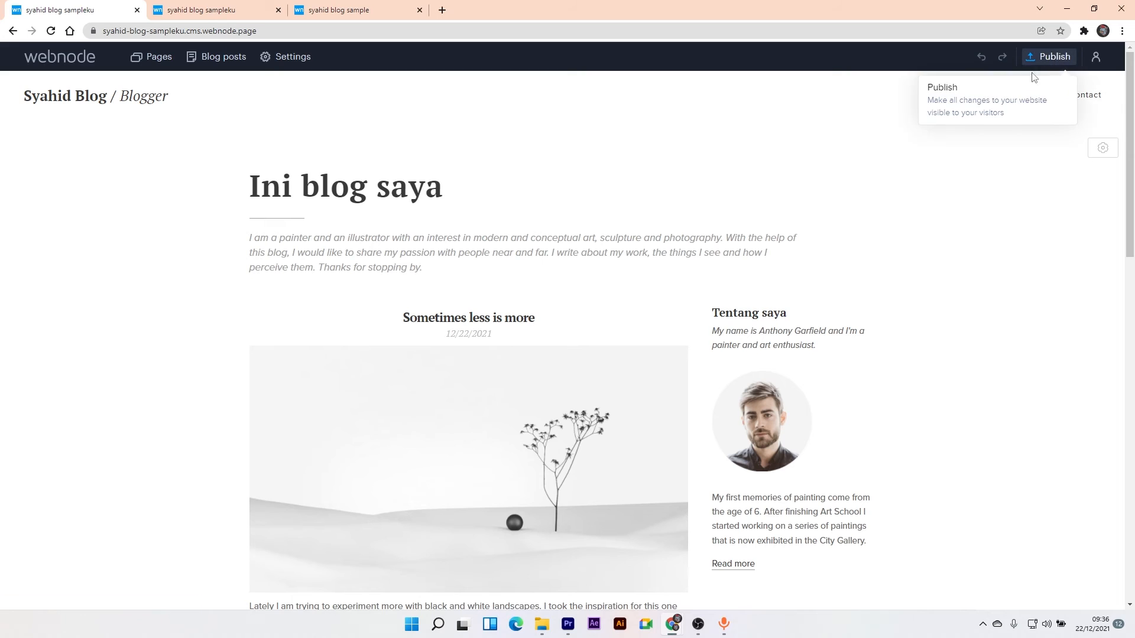
pyautogui.click(1009, 105)
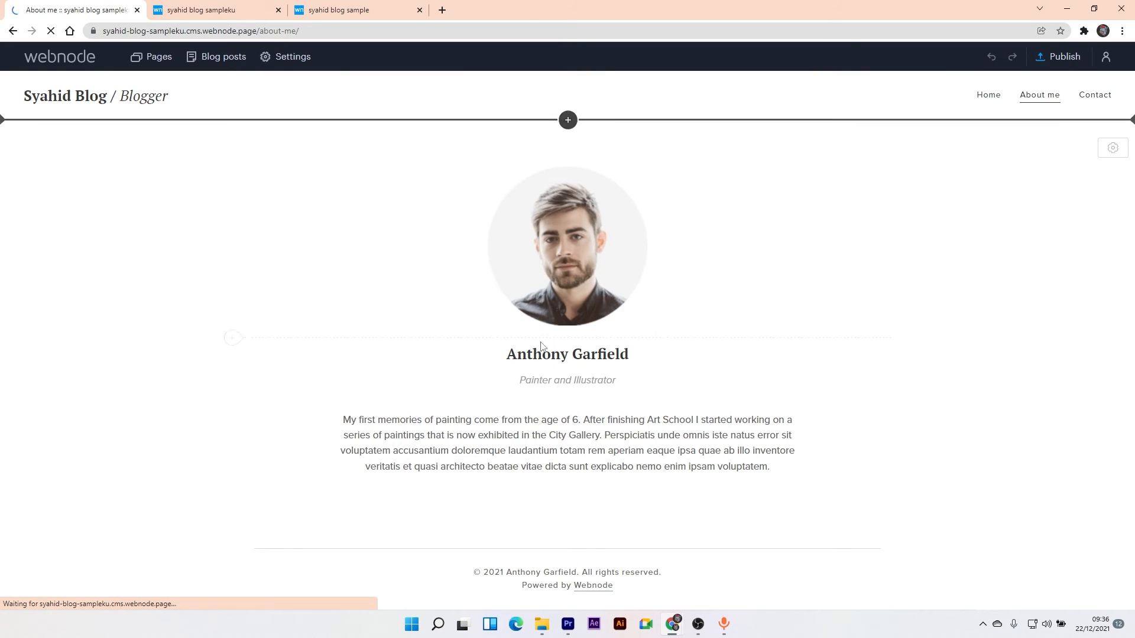
# - Give the About me section a light patterned texture background
pyautogui.click(569, 361)
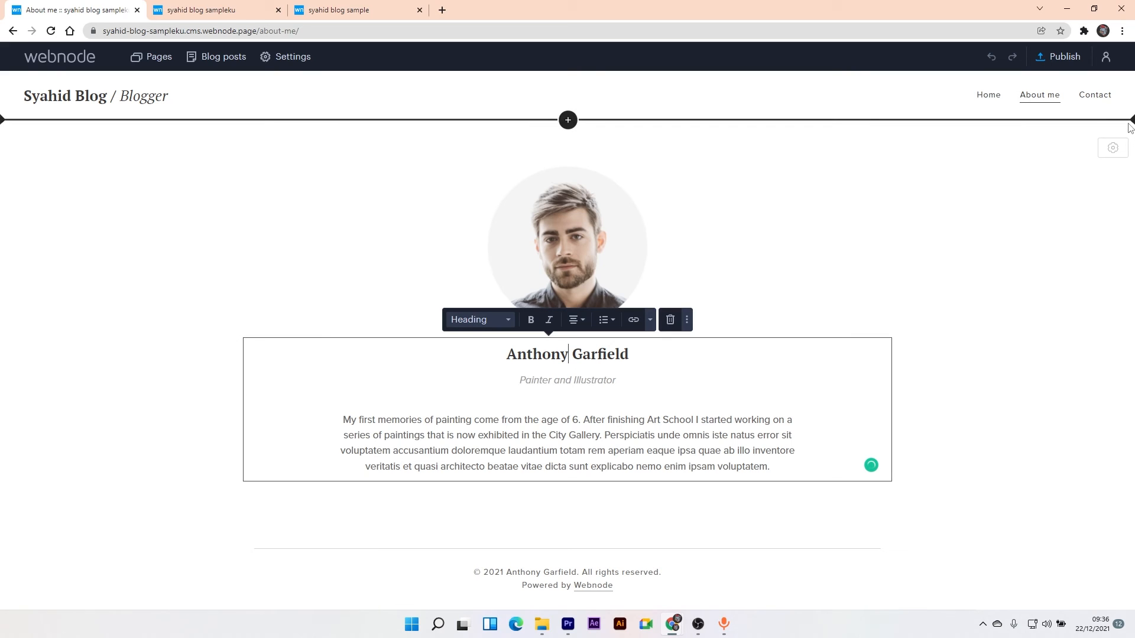
pyautogui.click(1112, 149)
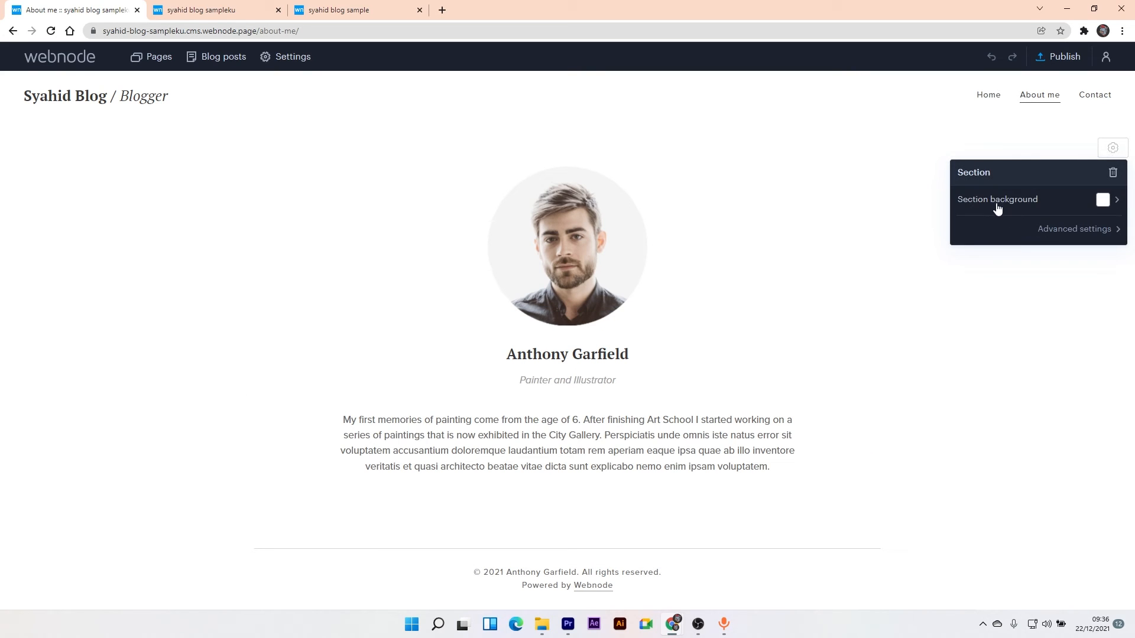
pyautogui.click(1102, 202)
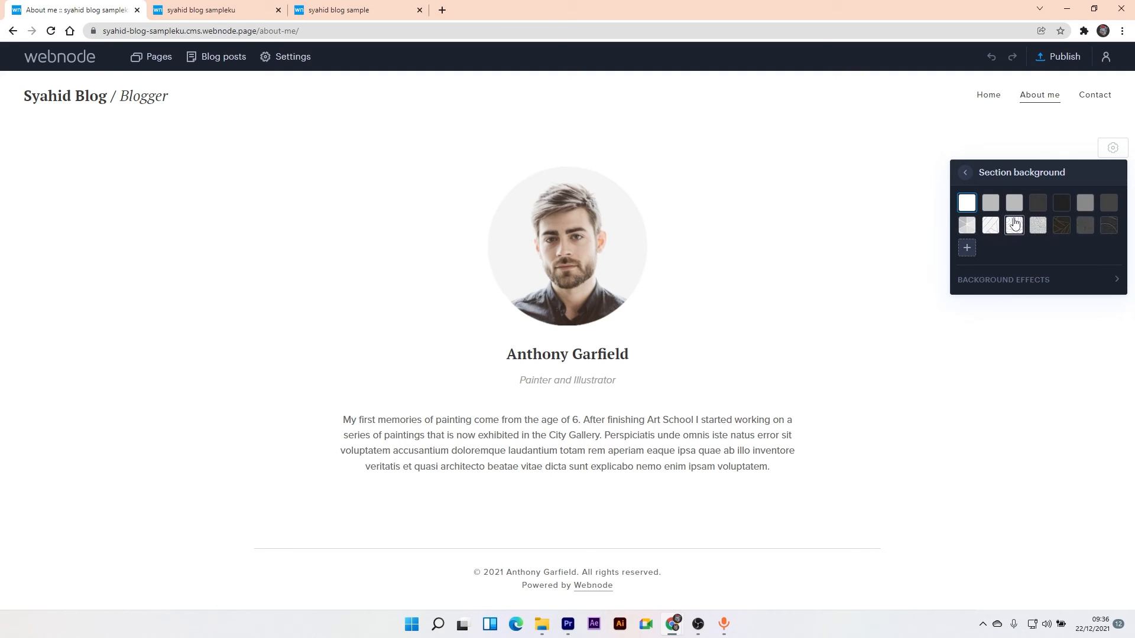
pyautogui.click(989, 225)
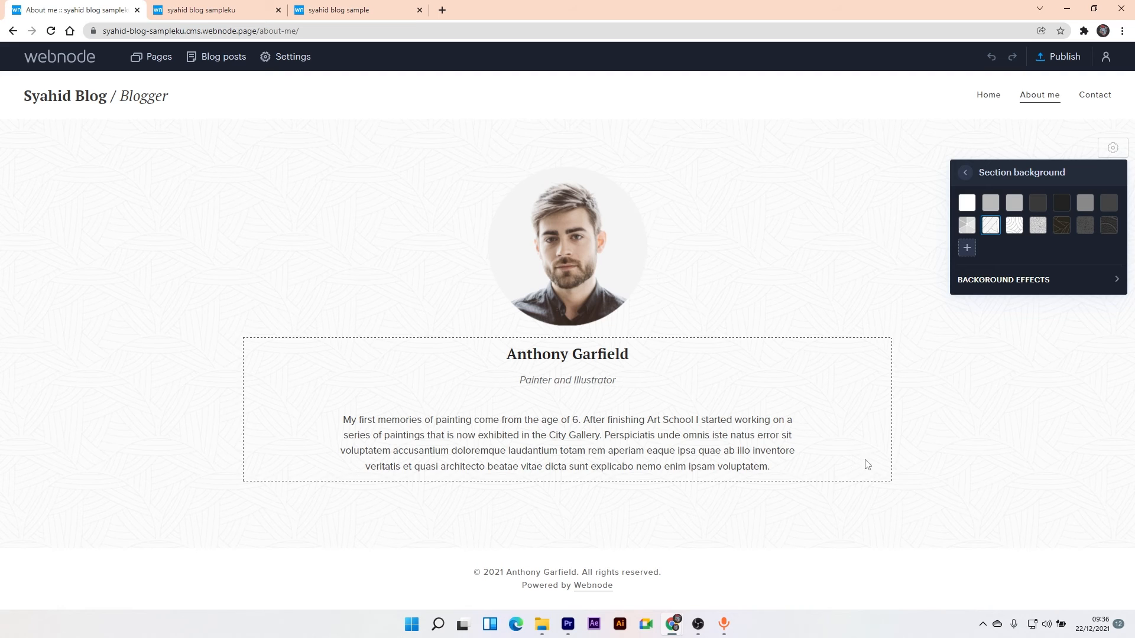
# - Check the section's Advanced settings content width options, then close the settings panel
pyautogui.click(964, 172)
pyautogui.click(1055, 236)
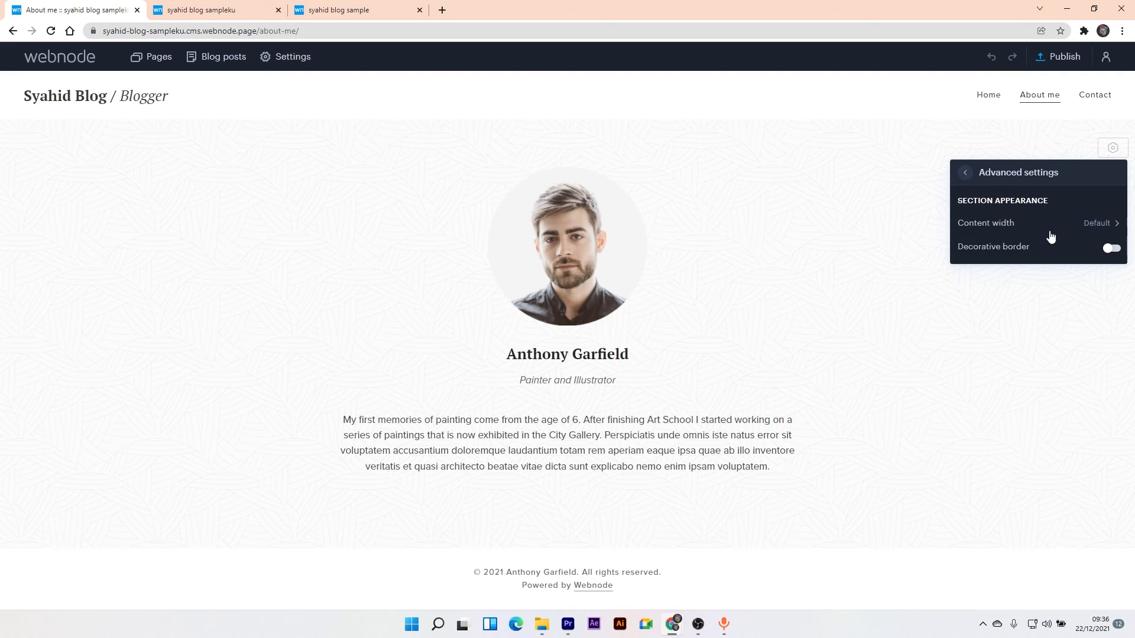
pyautogui.click(985, 237)
pyautogui.click(807, 192)
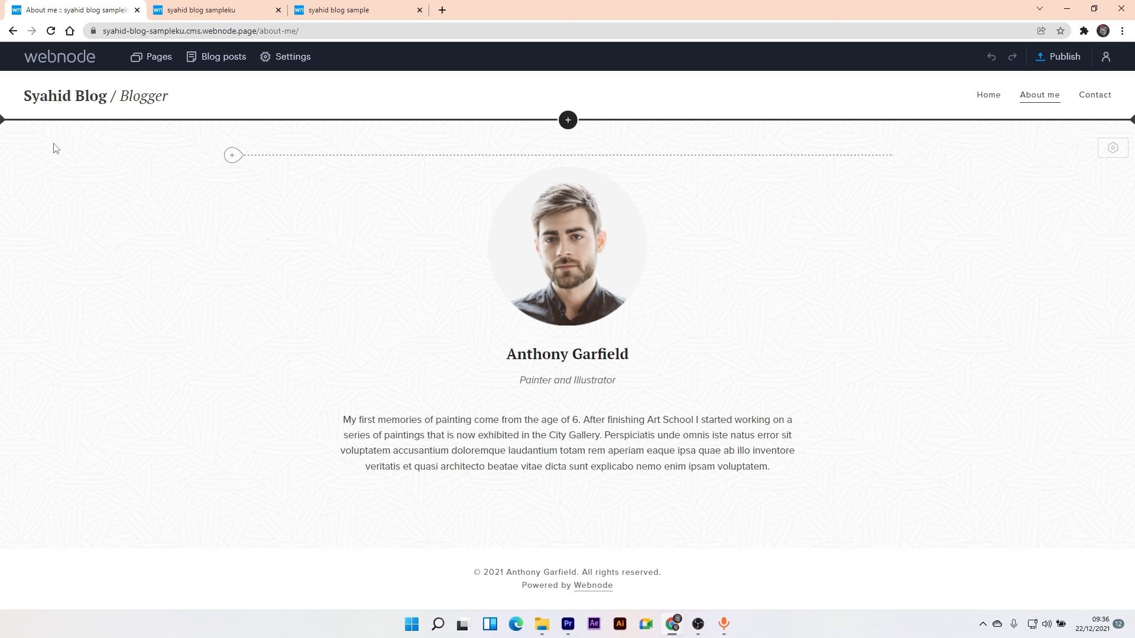
# - On the Home page, review the 'Ini blog saya' section's advanced settings without changes
pyautogui.click(986, 92)
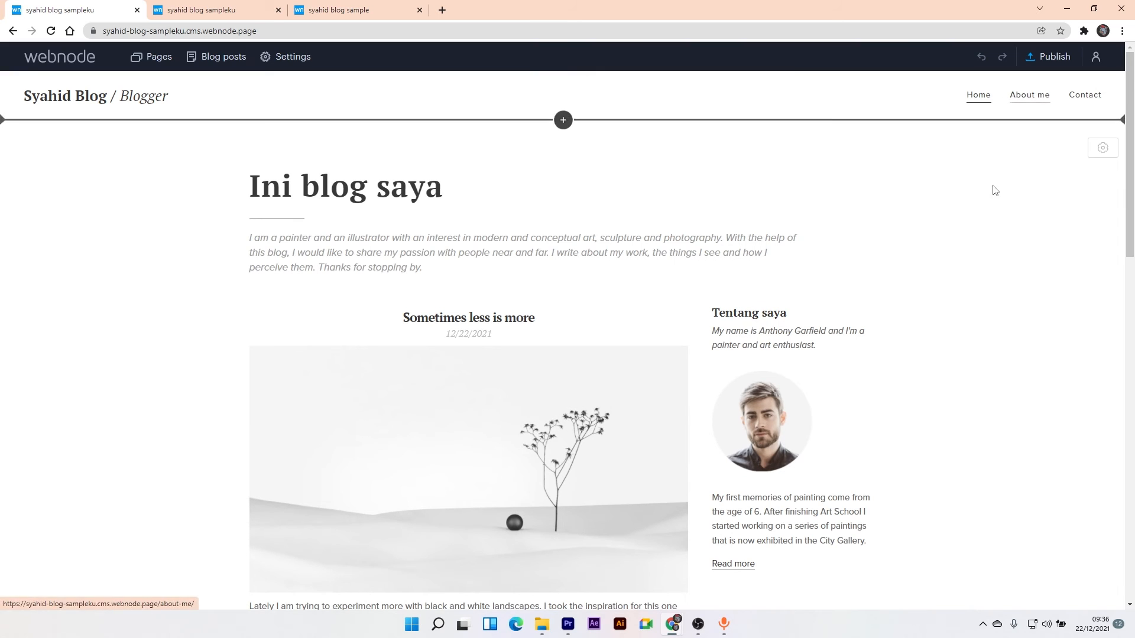
pyautogui.click(1102, 148)
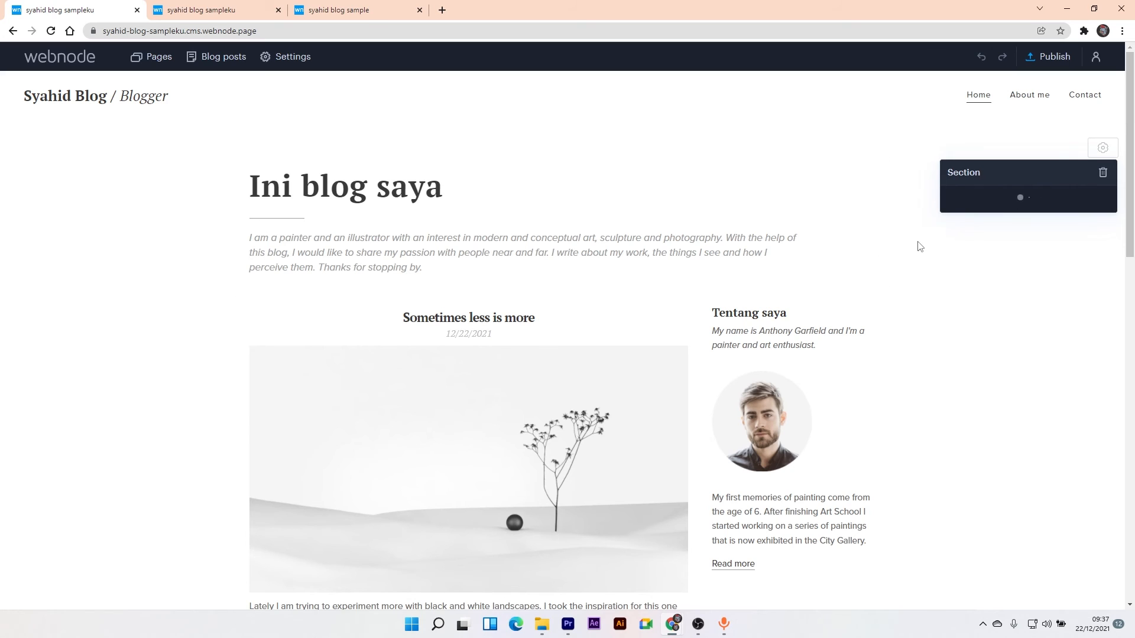
pyautogui.click(1073, 230)
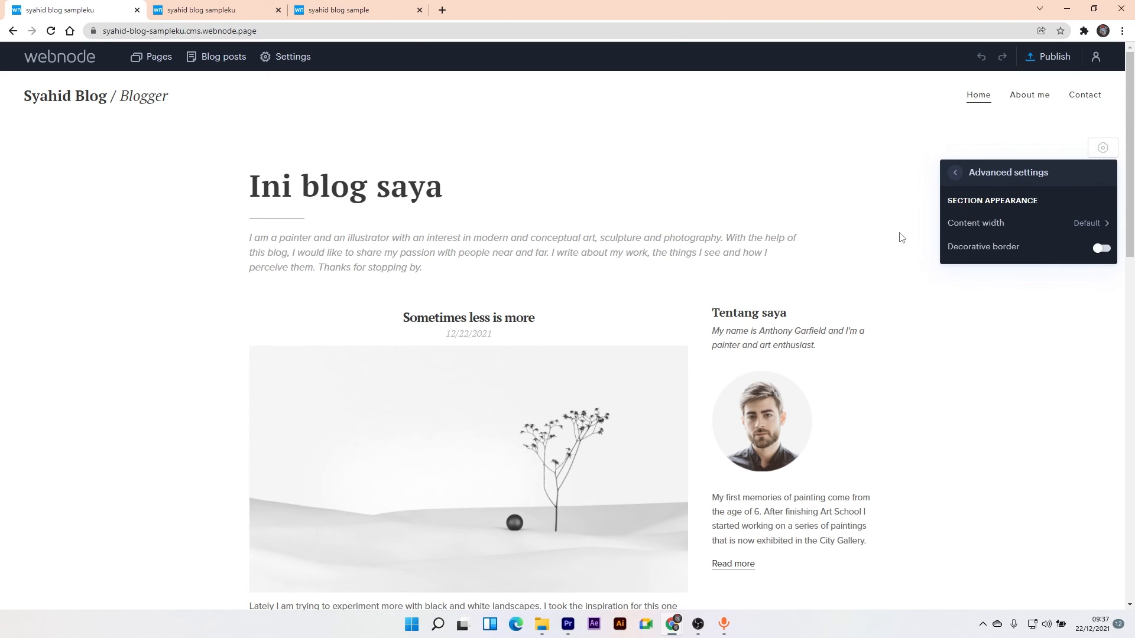
pyautogui.click(968, 173)
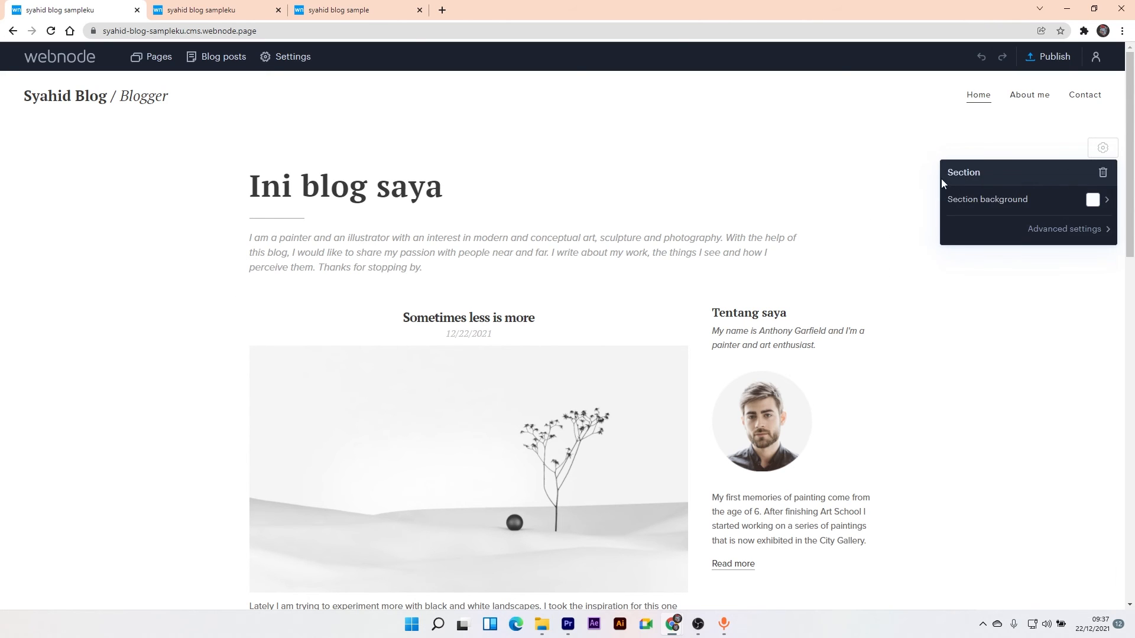
pyautogui.click(1008, 132)
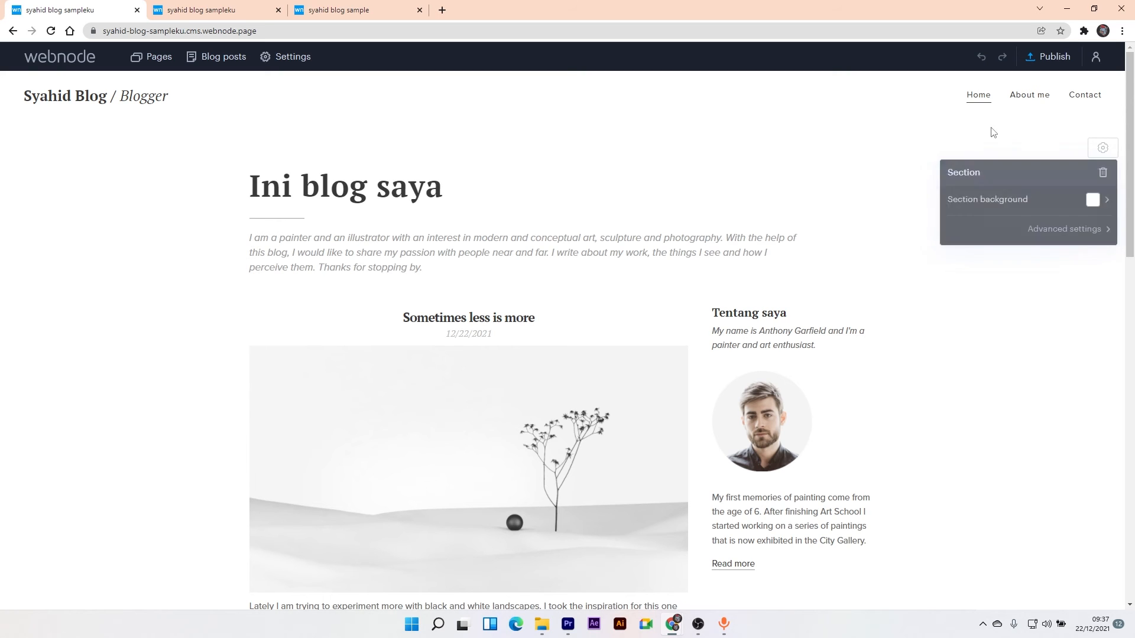
pyautogui.scroll(-8, 946, 195)
pyautogui.scroll(-6, 1016, 198)
pyautogui.scroll(15, 1005, 190)
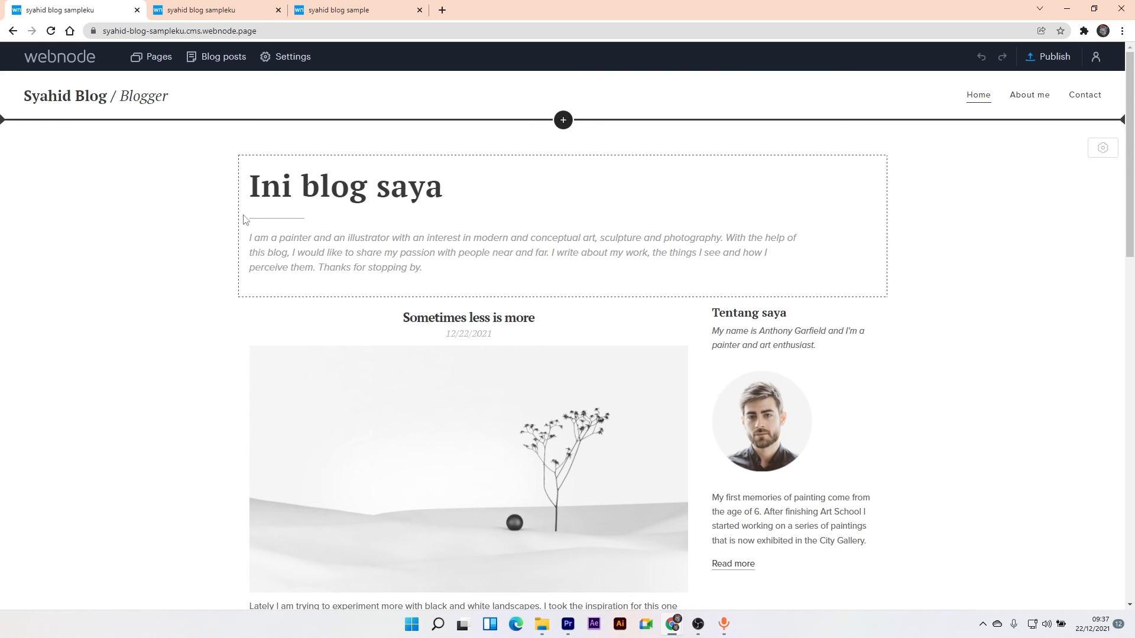
pyautogui.rightClick(84, 211)
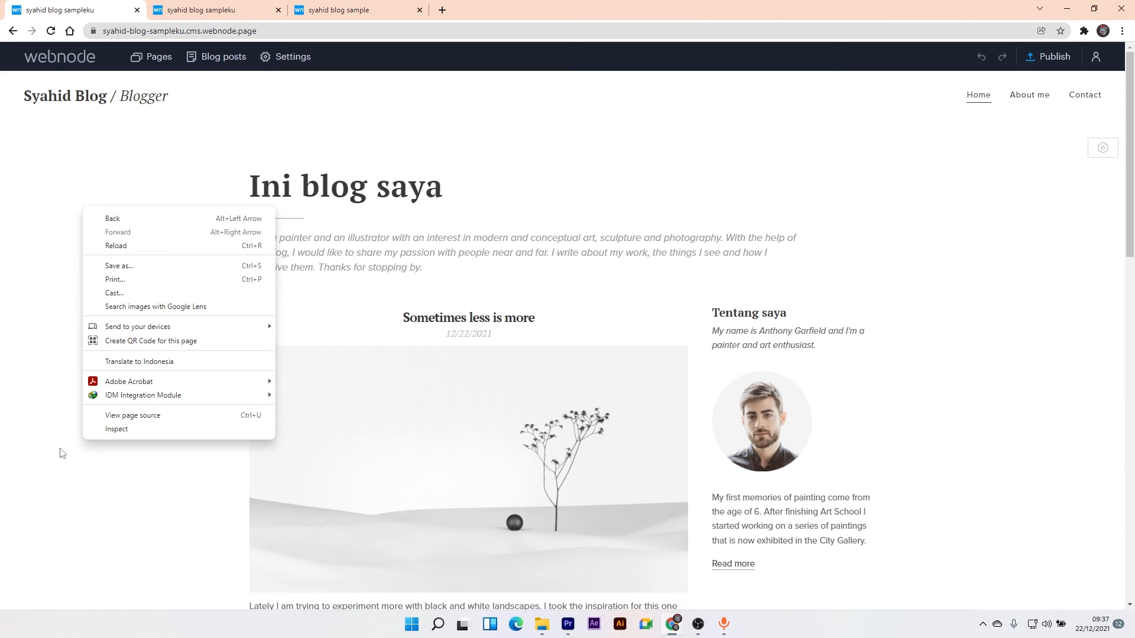
pyautogui.click(121, 429)
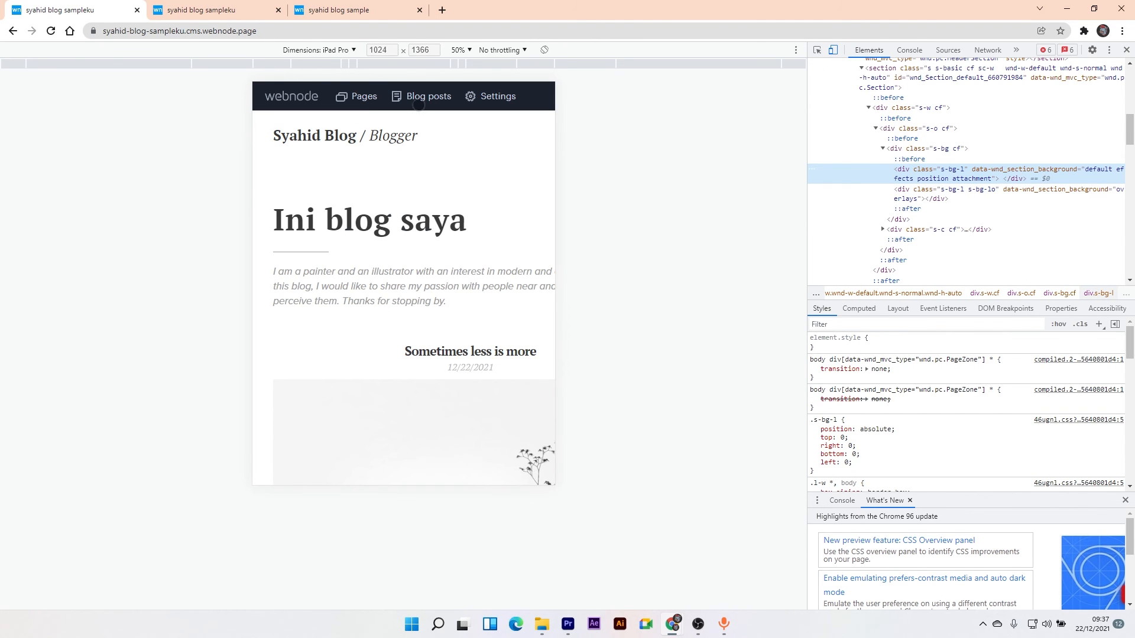
pyautogui.click(335, 52)
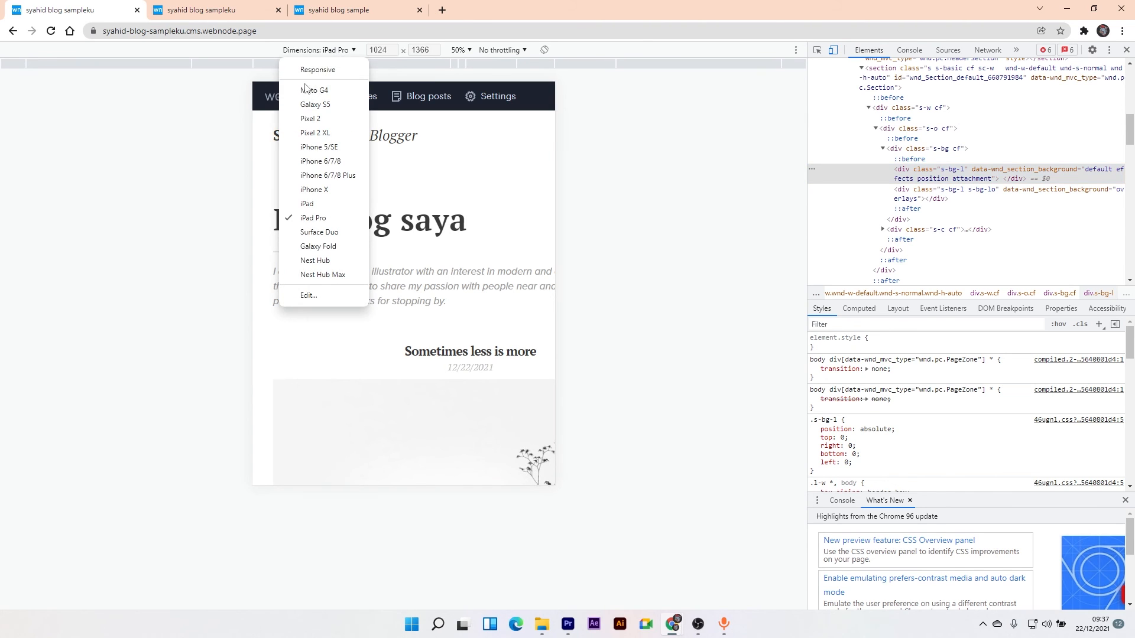
pyautogui.click(339, 148)
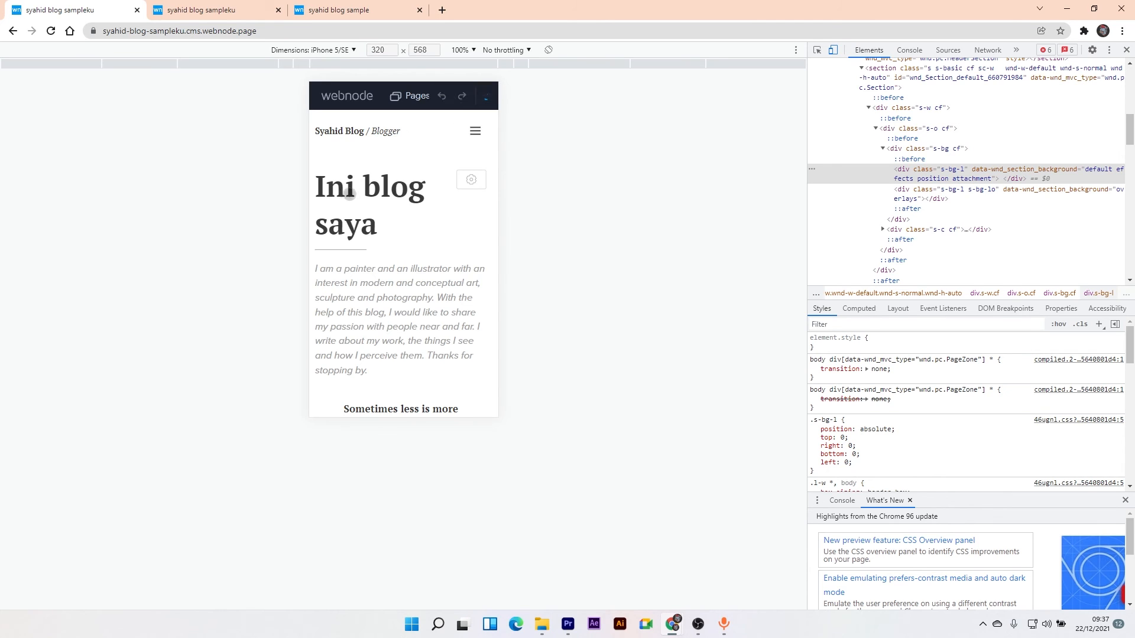
pyautogui.scroll(-5, 412, 171)
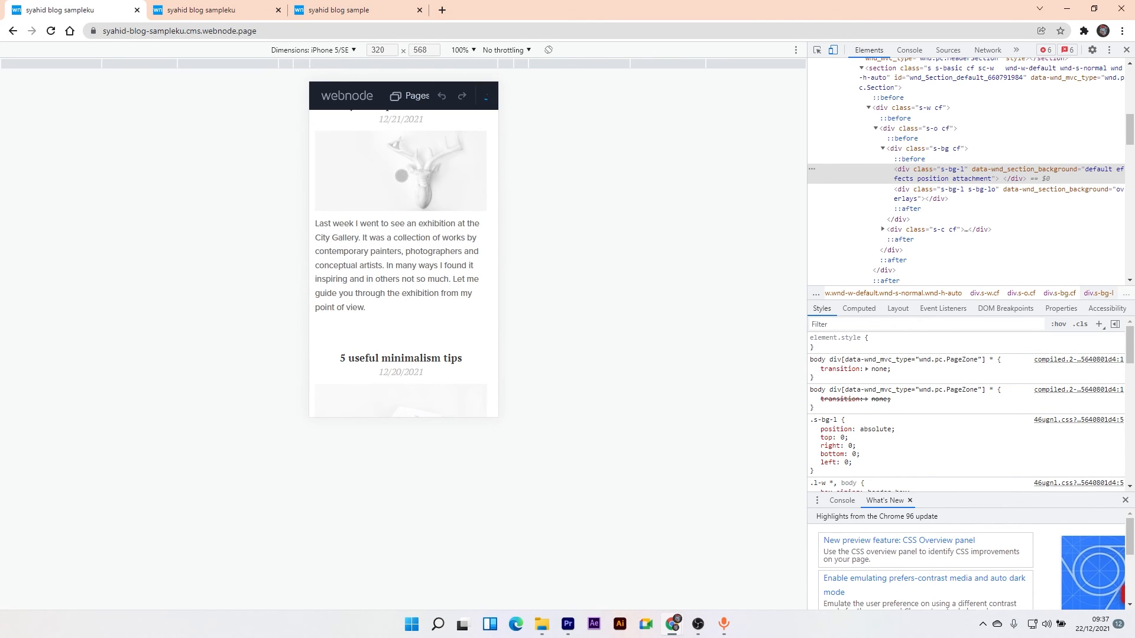
pyautogui.scroll(-10, 399, 181)
pyautogui.scroll(15, 397, 189)
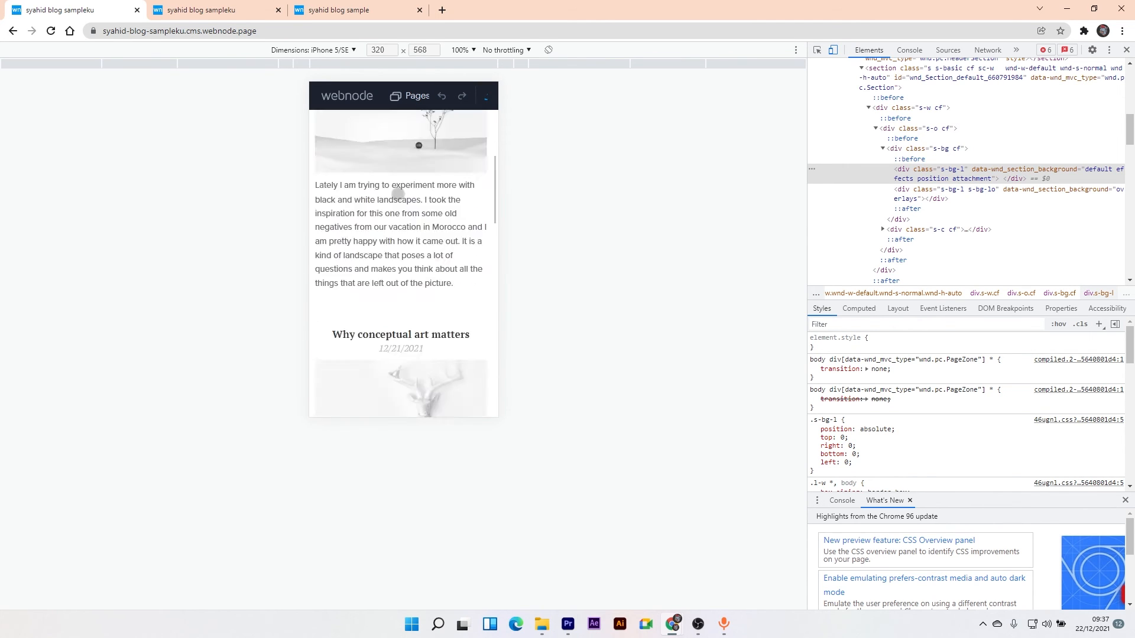
pyautogui.scroll(10, 397, 193)
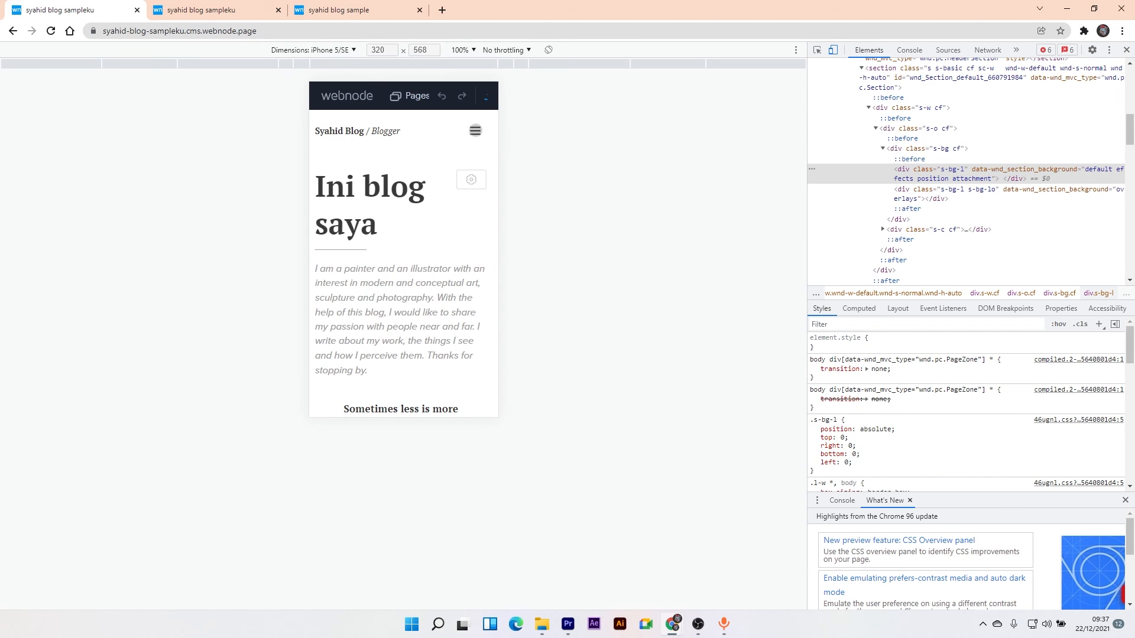
pyautogui.click(474, 130)
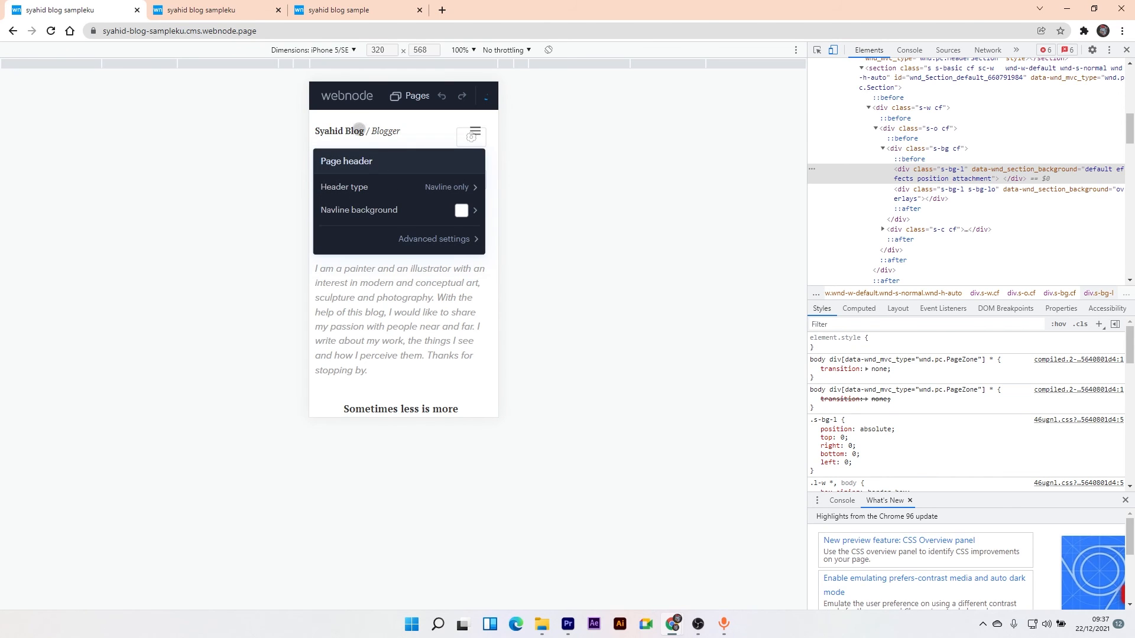
pyautogui.click(359, 128)
pyautogui.click(345, 51)
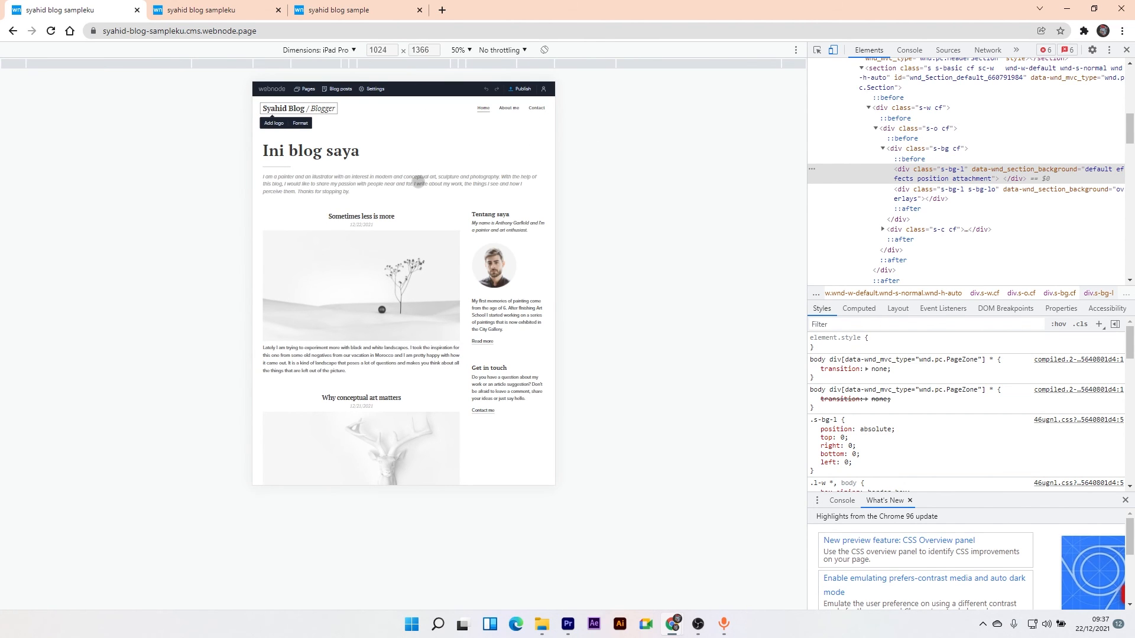
pyautogui.scroll(-10, 418, 181)
pyautogui.scroll(10, 413, 170)
pyautogui.click(337, 51)
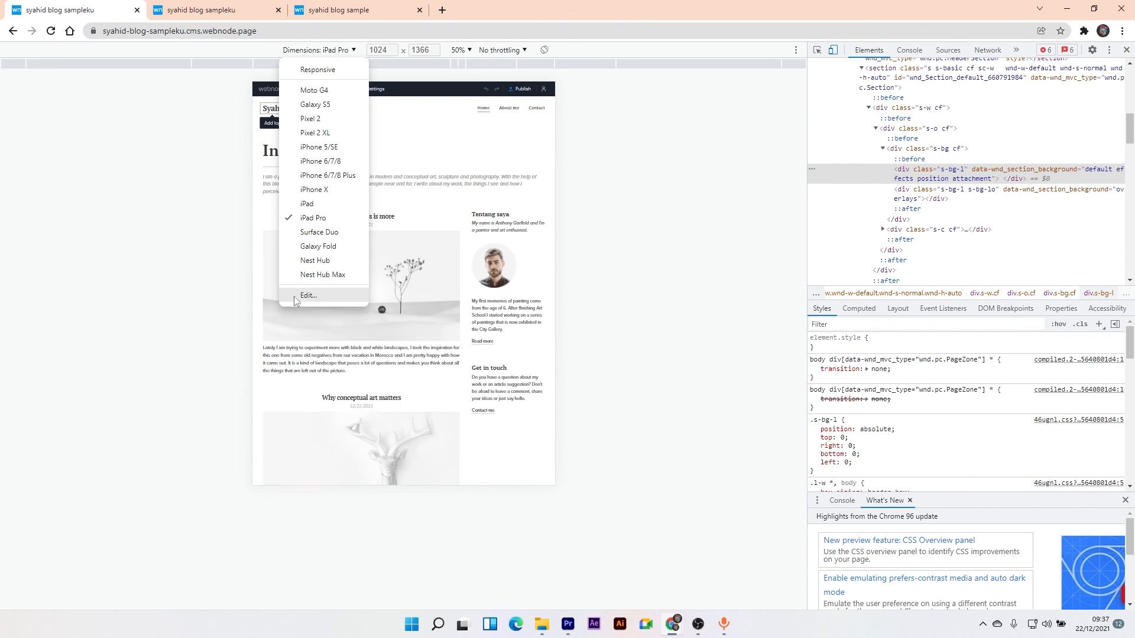
pyautogui.click(315, 105)
pyautogui.scroll(-15, 416, 155)
pyautogui.scroll(15, 416, 155)
pyautogui.click(1128, 50)
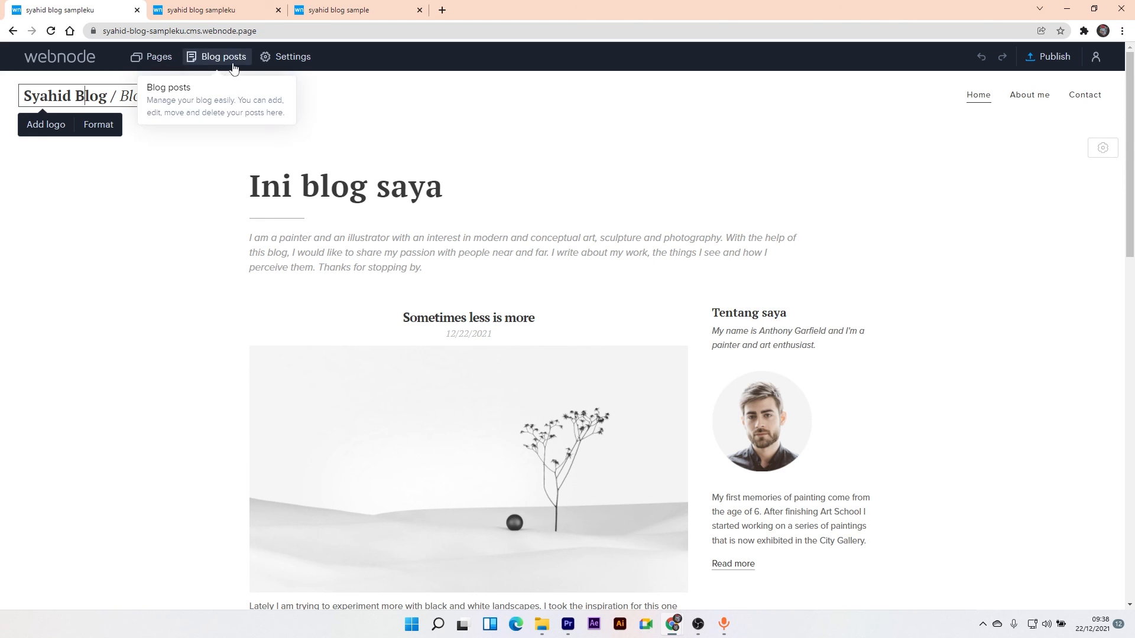
# - Open the Settings dialog showing the Free plan account overview with 1 MB of 100 MB used
pyautogui.click(293, 59)
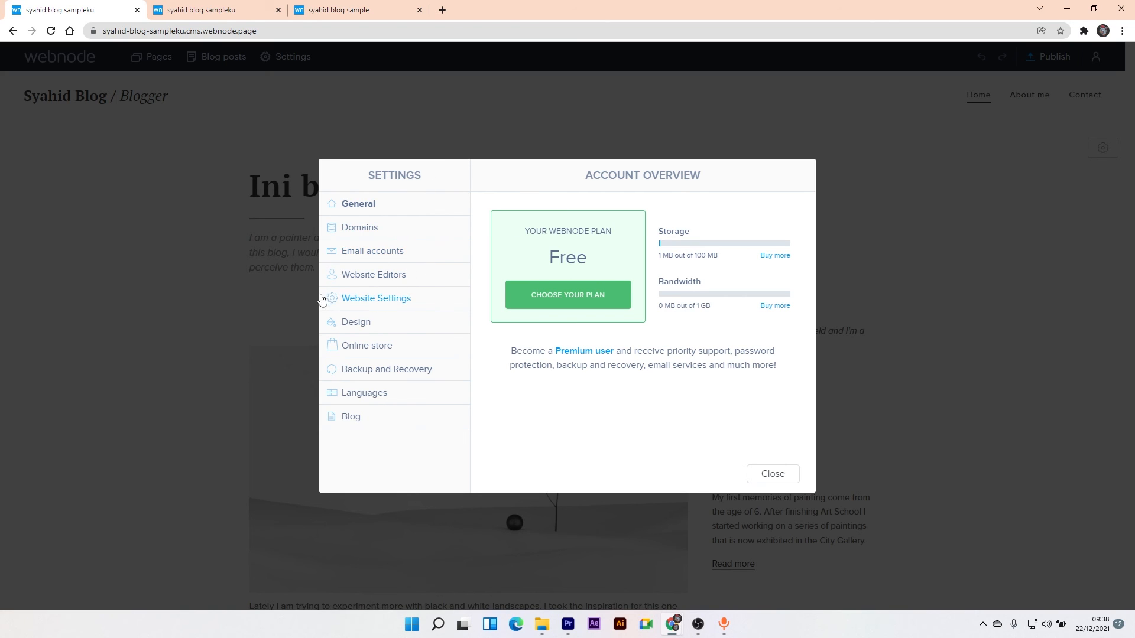
# - Review the Email accounts, Website Editors and Website Settings pages, then close Settings
pyautogui.click(345, 261)
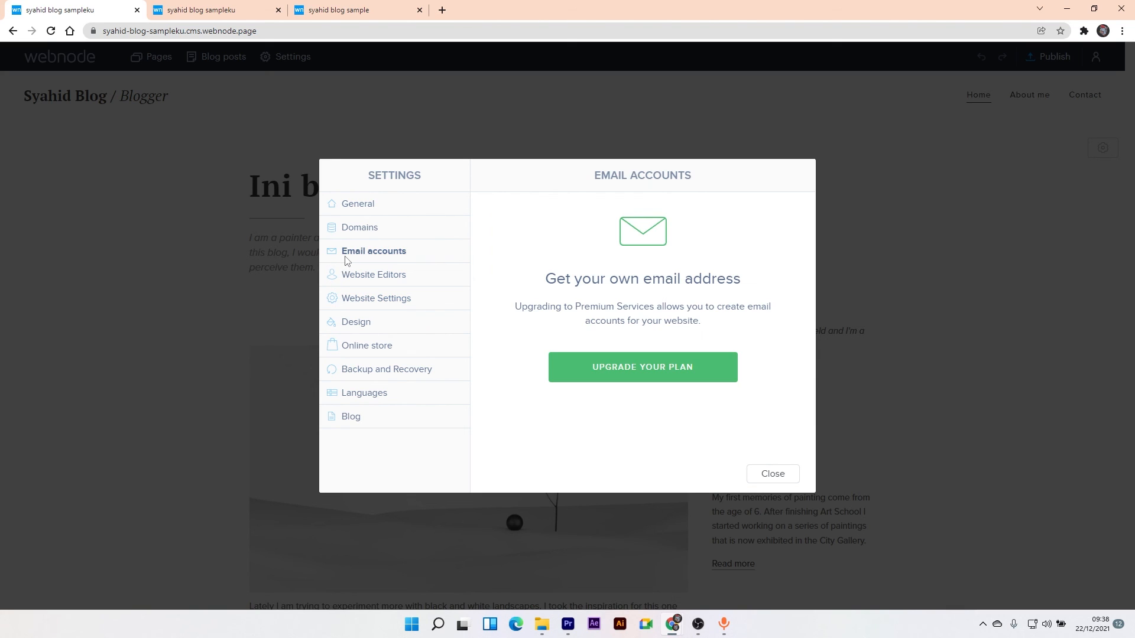
pyautogui.click(348, 286)
pyautogui.click(357, 295)
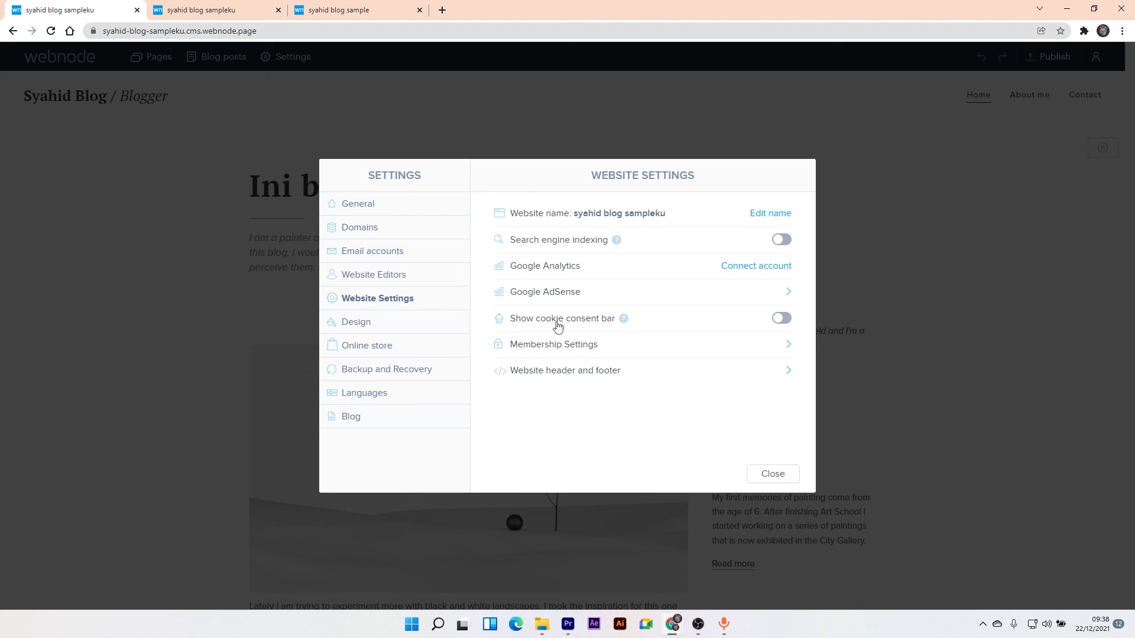
pyautogui.click(767, 474)
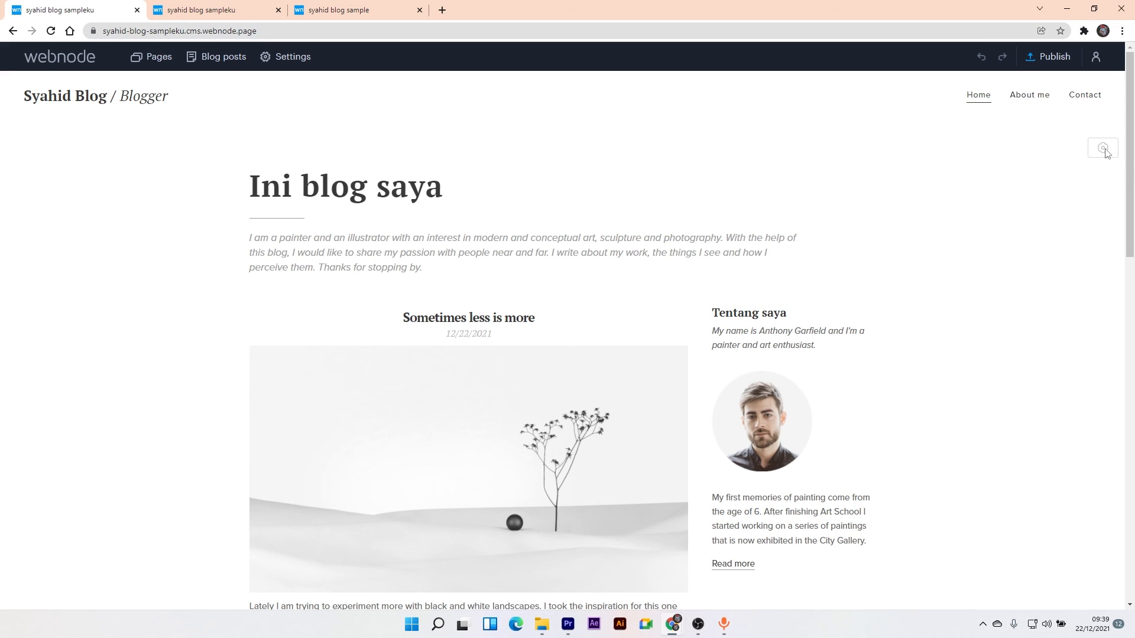
pyautogui.scroll(-3, 1132, 188)
pyautogui.scroll(3, 1131, 188)
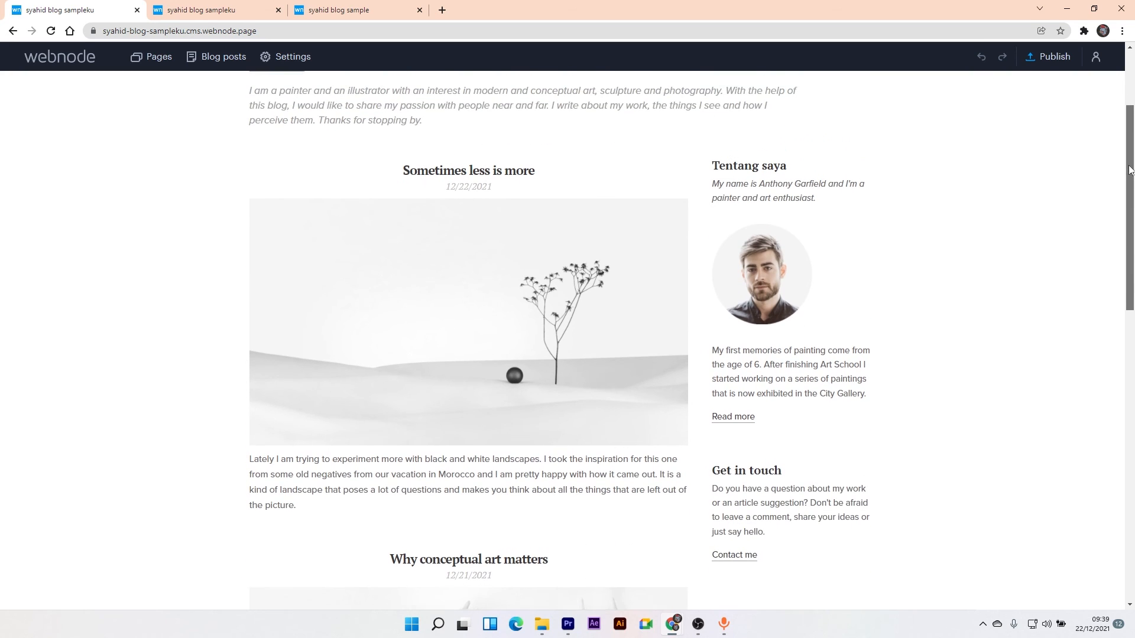